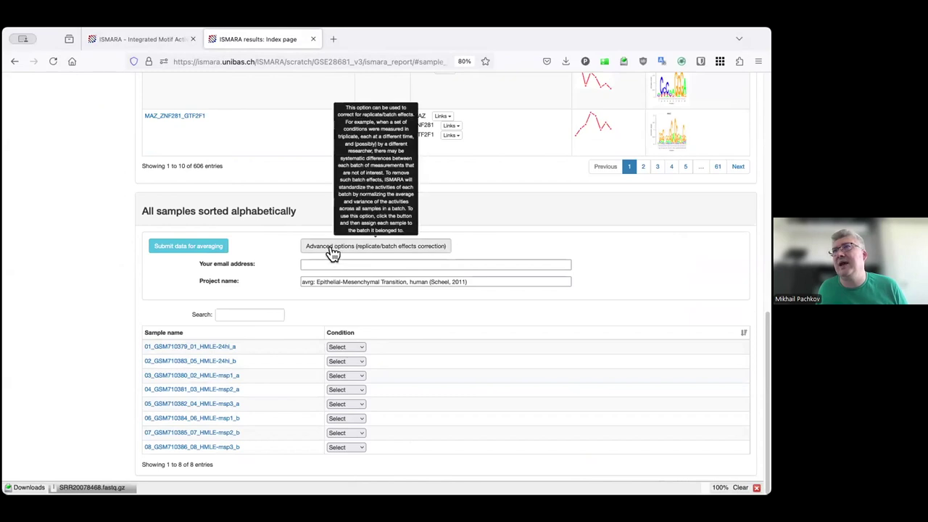
pyautogui.moveTo(355, 249)
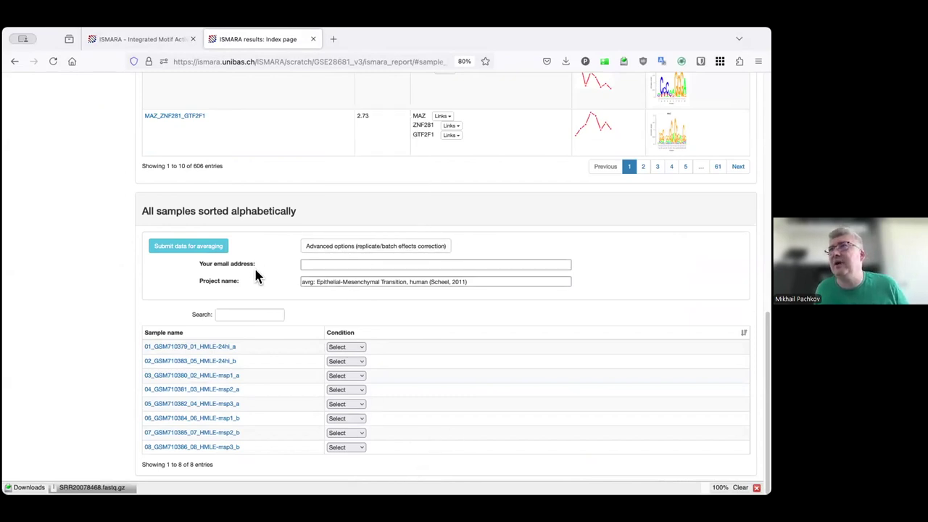
pyautogui.click(345, 264)
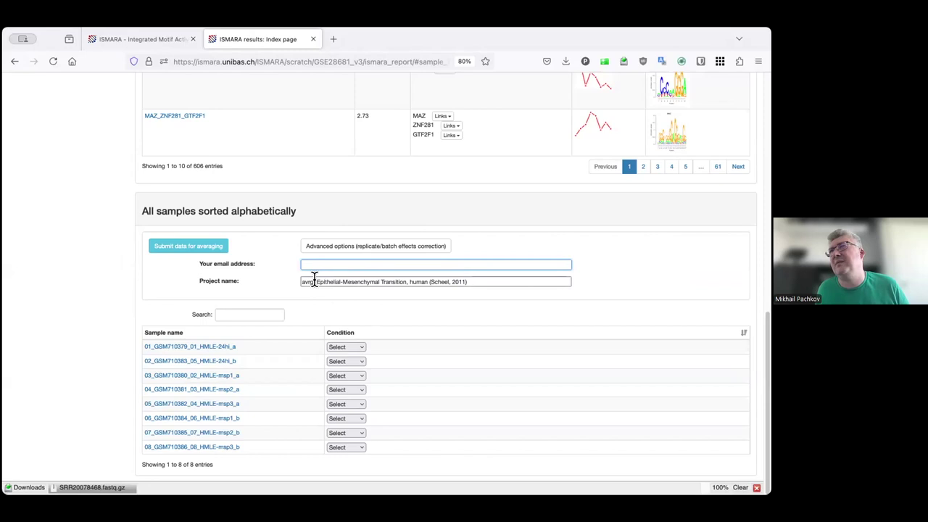
pyautogui.moveTo(314, 280); pyautogui.dragTo(297, 281)
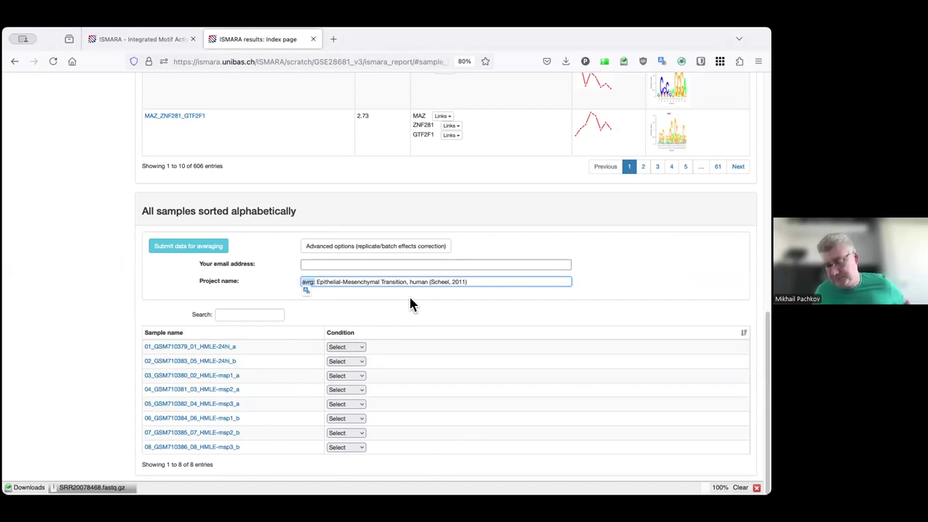
# Assign samples 01 and 02 in the sample table to condition1, and samples 03 and 04 to condition2.
pyautogui.click(360, 349)
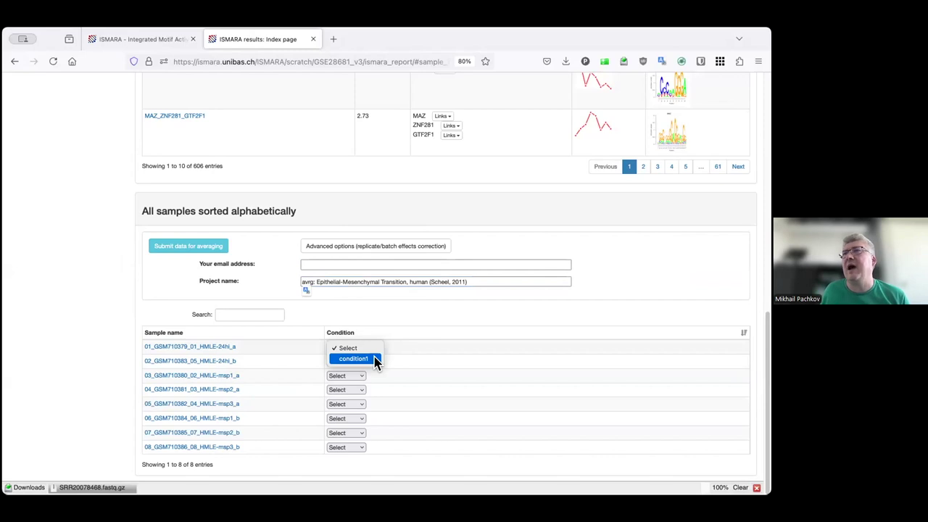
pyautogui.click(375, 361)
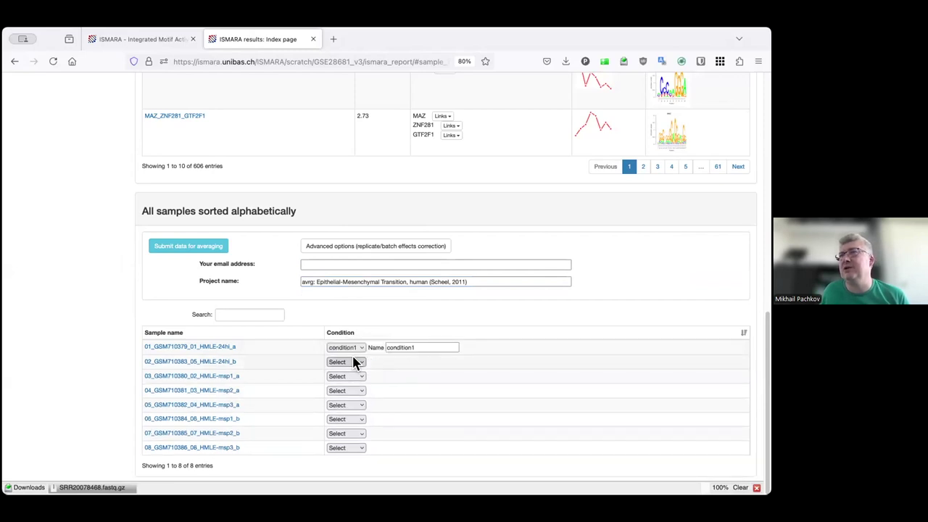
pyautogui.click(356, 362)
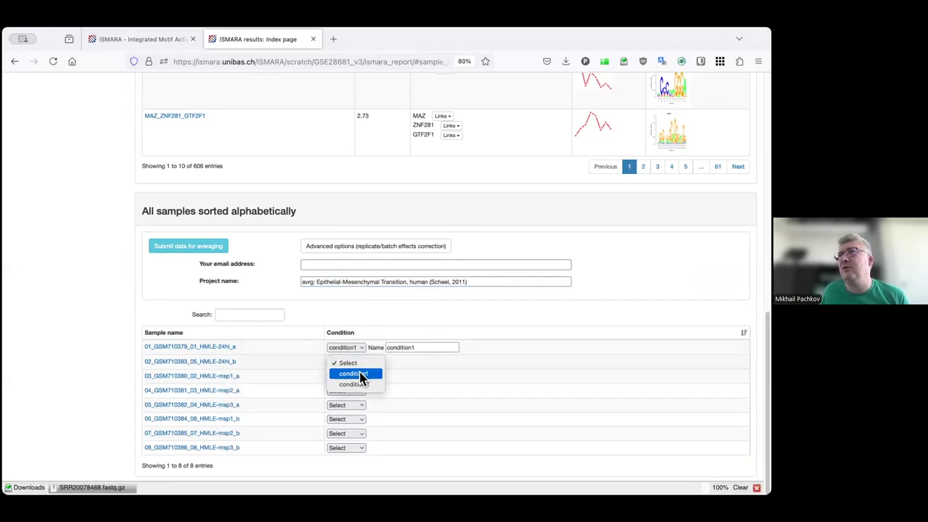
pyautogui.click(359, 374)
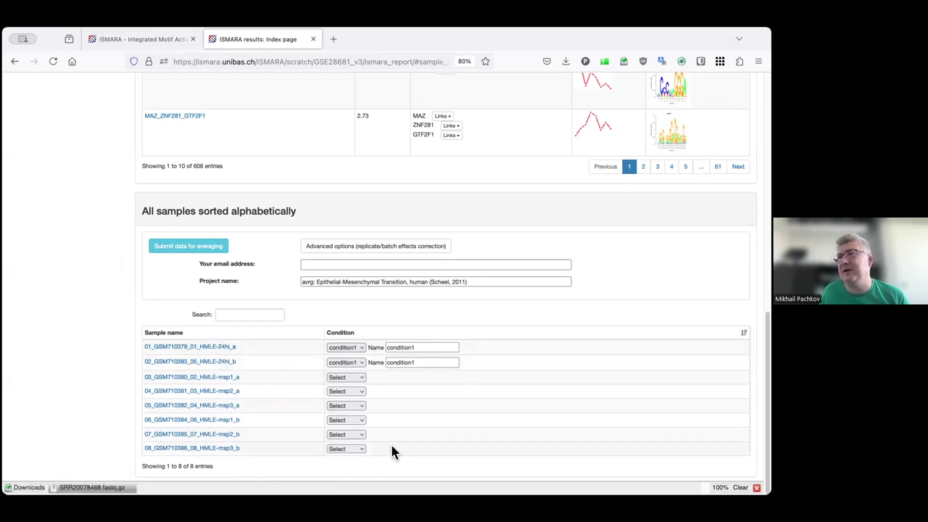
pyautogui.click(361, 377)
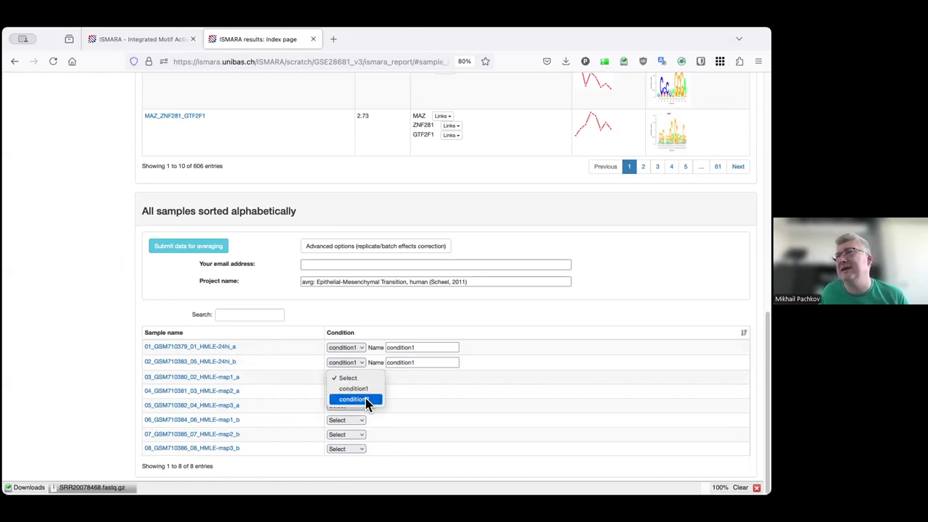
pyautogui.click(366, 399)
pyautogui.click(359, 393)
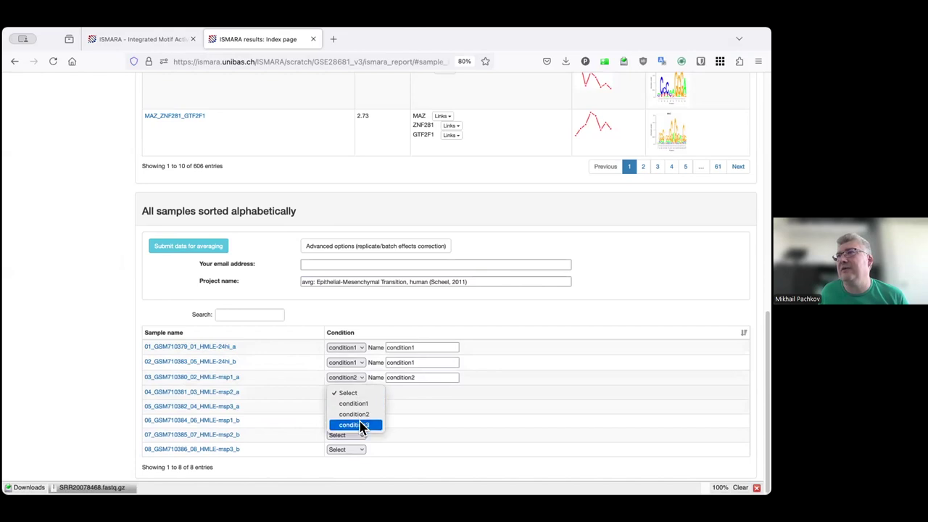
pyautogui.click(388, 392)
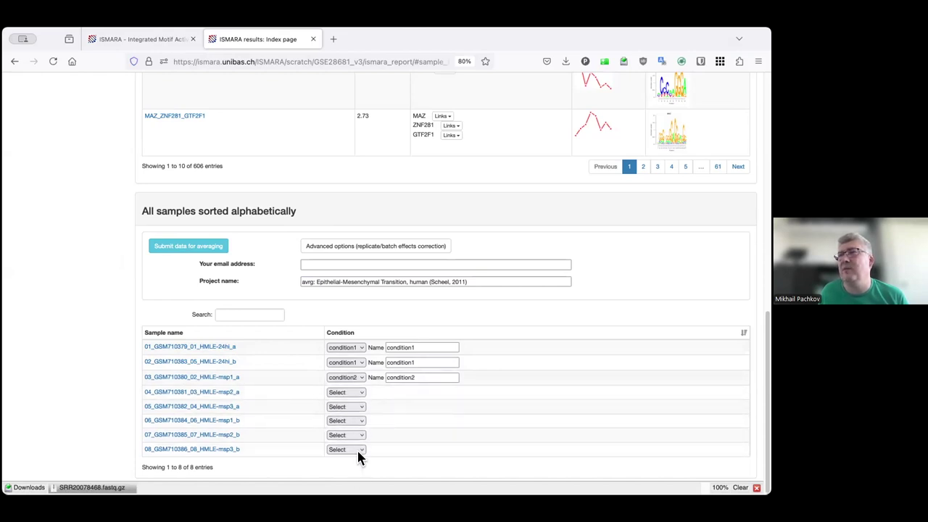
pyautogui.click(361, 393)
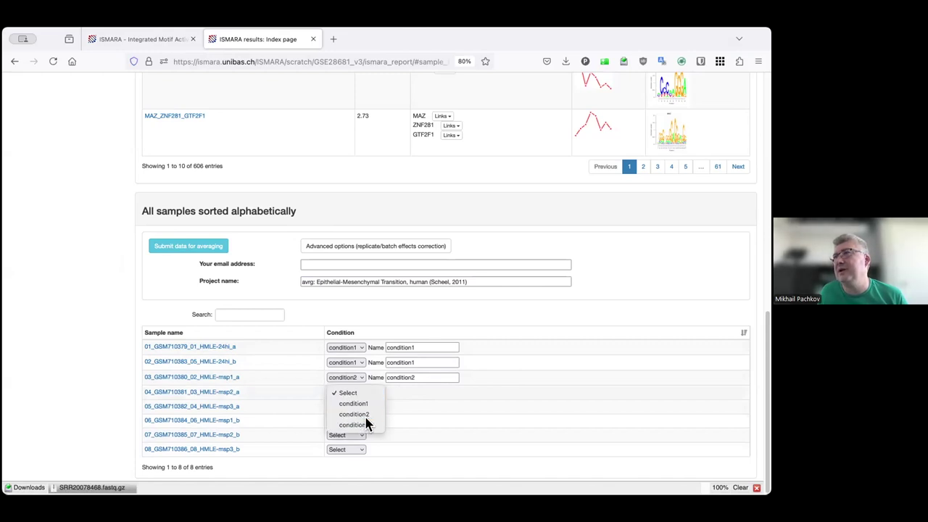
pyautogui.click(362, 414)
# Assign samples 05 and 06 in the sample table to condition3, and samples 07 and 08 to condition4.
pyautogui.click(359, 409)
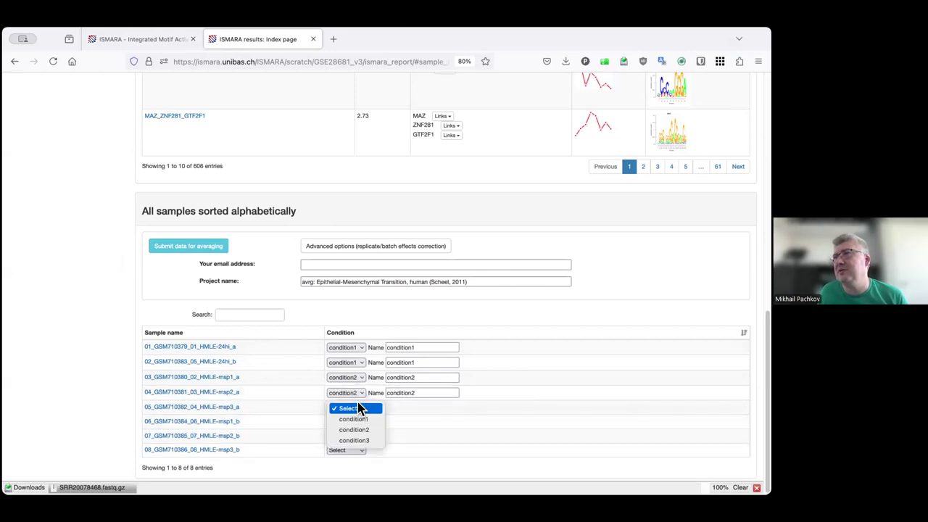
pyautogui.click(364, 440)
pyautogui.click(353, 419)
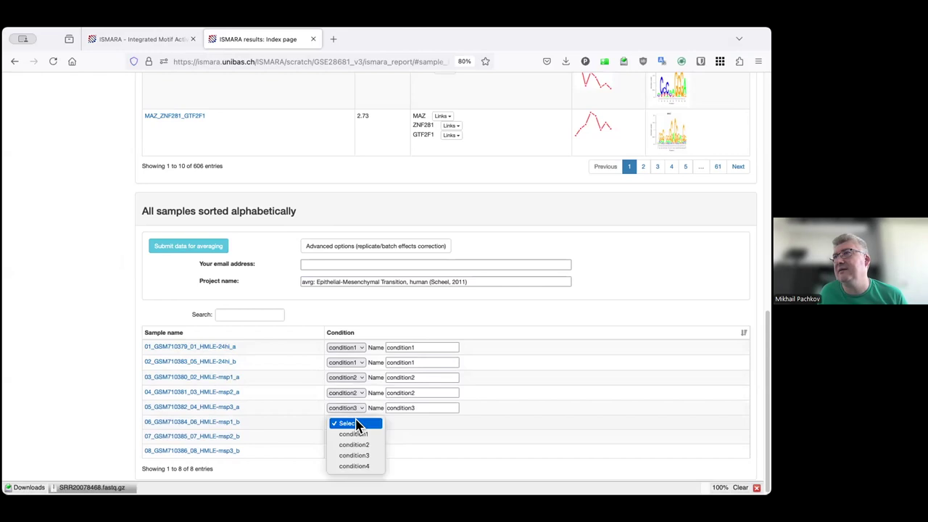
pyautogui.click(360, 456)
pyautogui.click(355, 438)
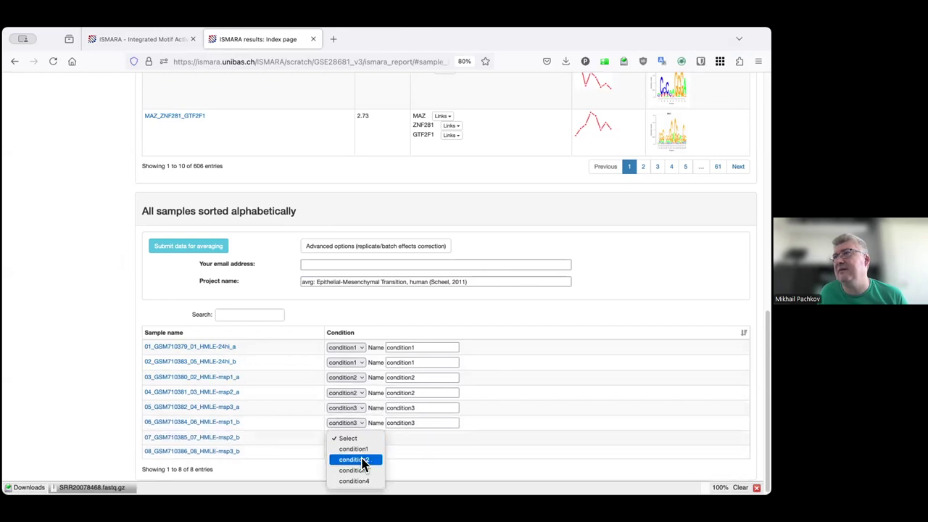
pyautogui.click(366, 480)
pyautogui.click(364, 455)
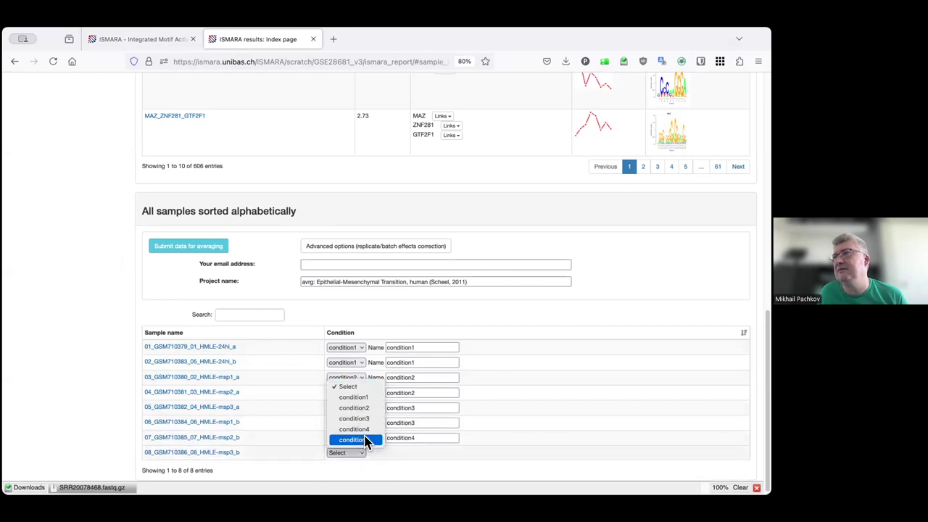
pyautogui.click(357, 431)
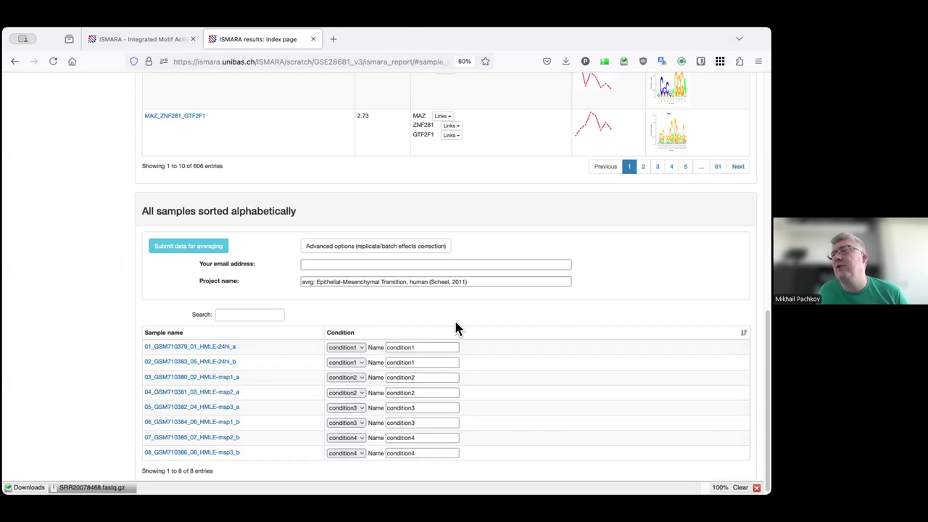
# Rename condition1 as epi, condition2 as mes1, condition3 as mes2 and condition4 as mes3.
pyautogui.doubleClick(433, 345)
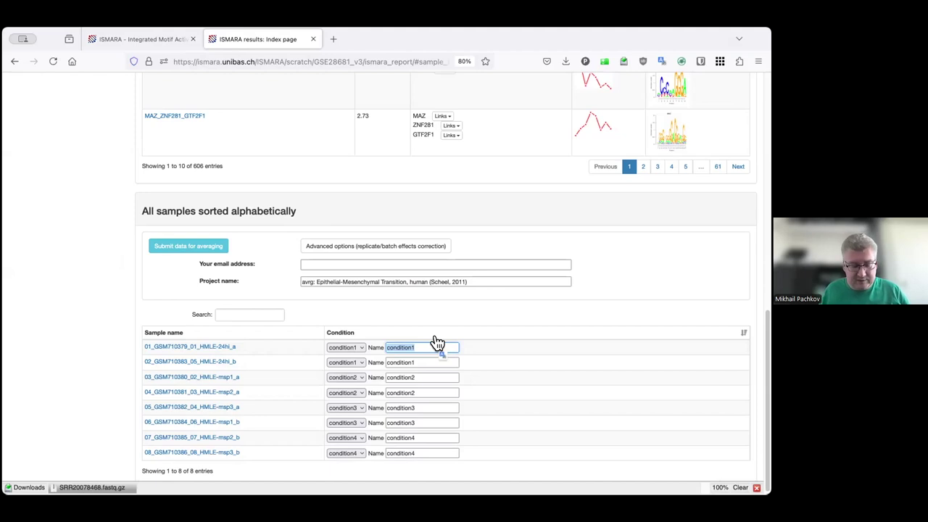
pyautogui.write('epi')
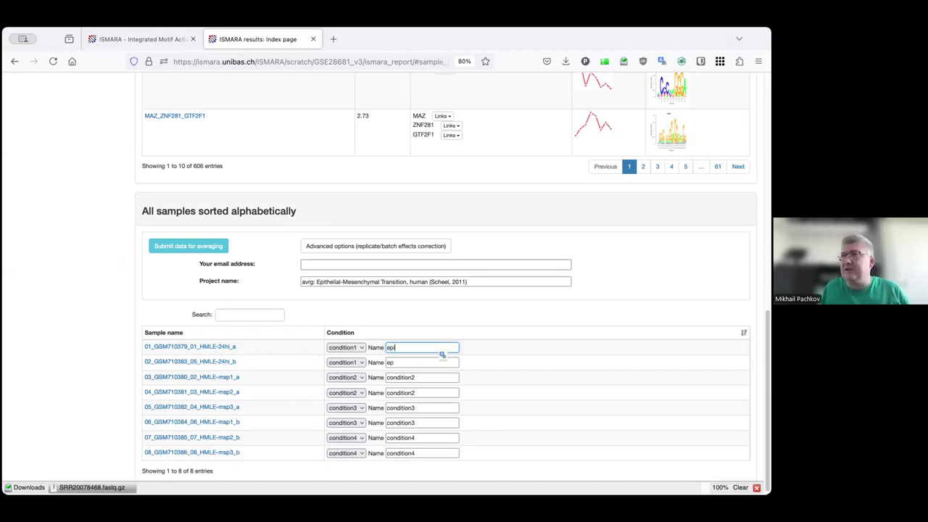
pyautogui.doubleClick(423, 377)
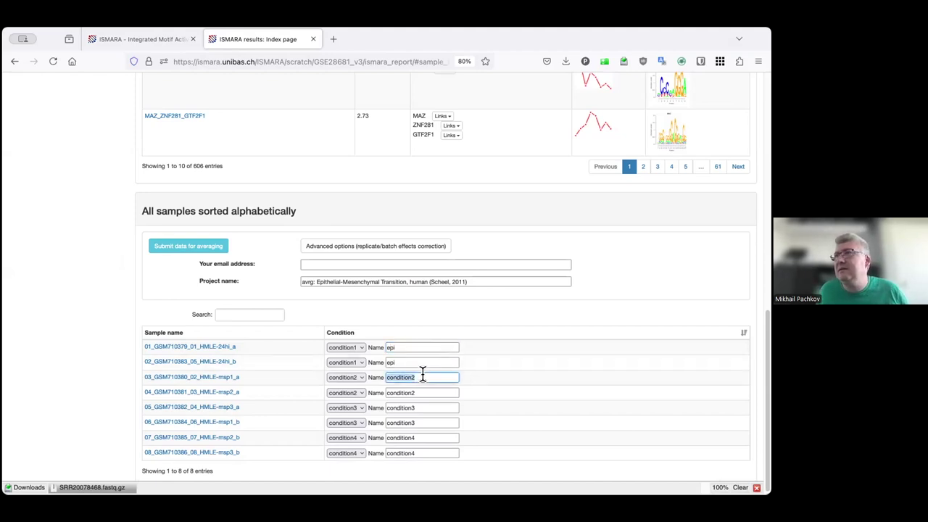
pyautogui.write('mes1')
pyautogui.doubleClick(422, 406)
pyautogui.write('me')
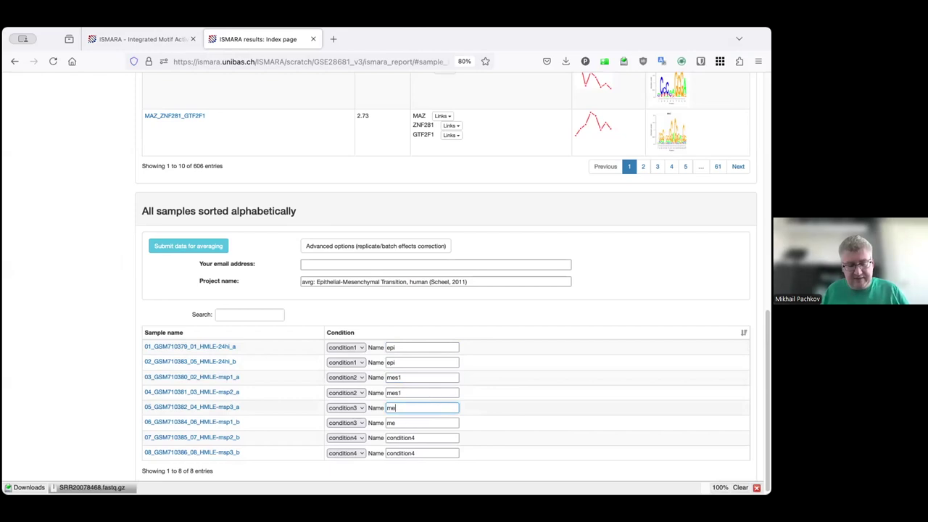
pyautogui.doubleClick(438, 437)
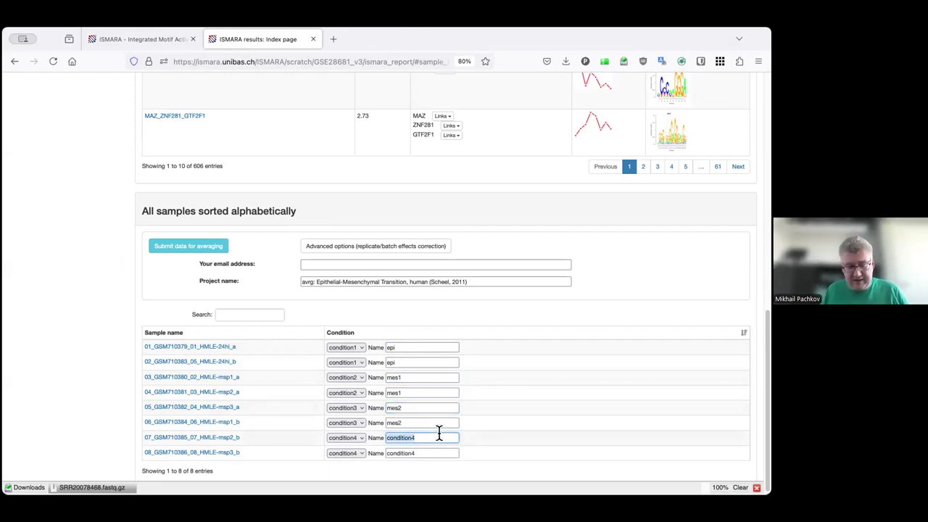
pyautogui.write('m')
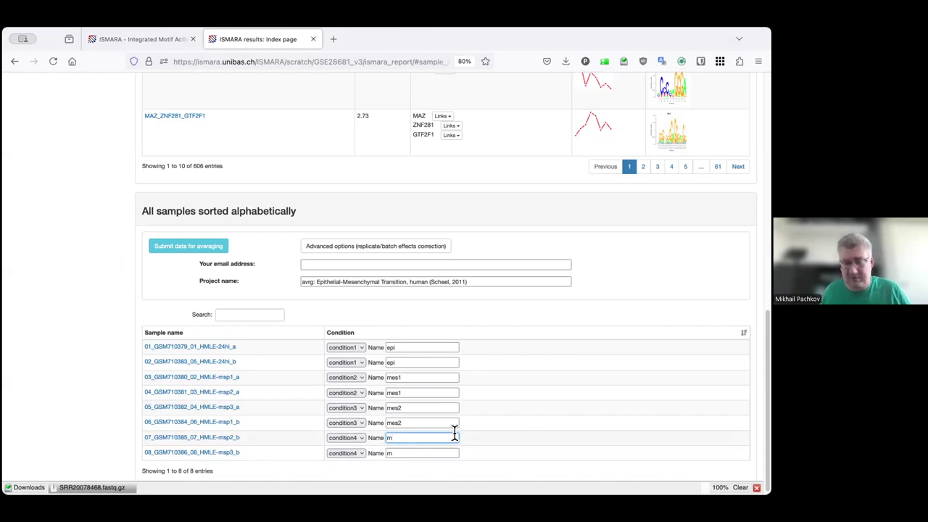
pyautogui.write('s3')
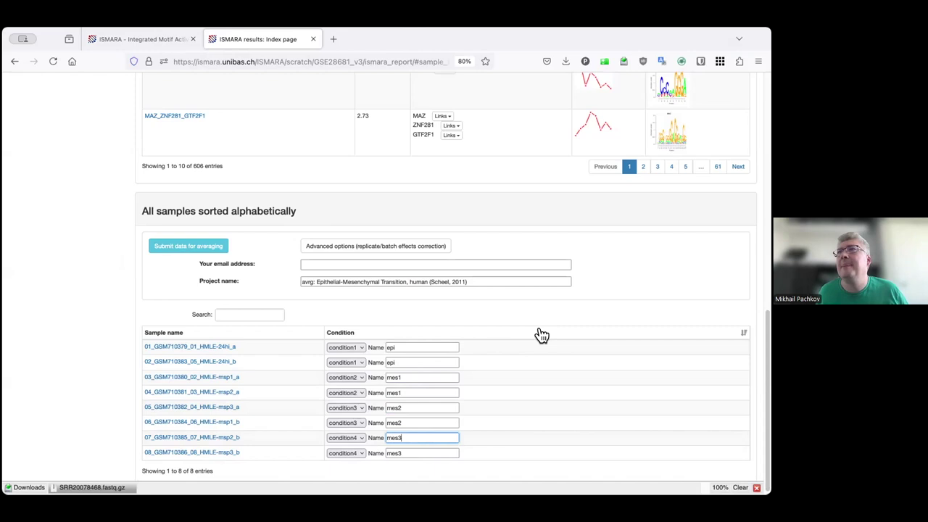
# Enter the submitter's email address and submit the grouped samples for averaging.
pyautogui.scroll(-1, 533, 335)
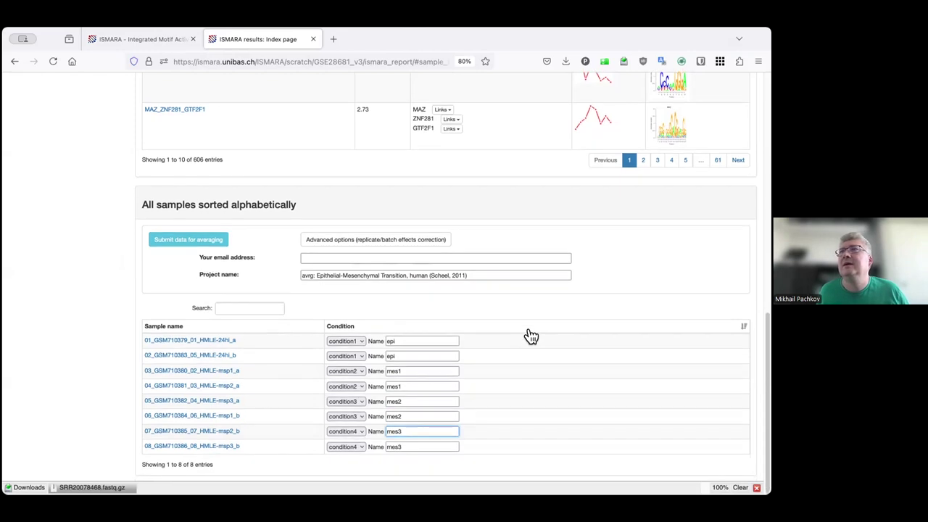
pyautogui.click(333, 256)
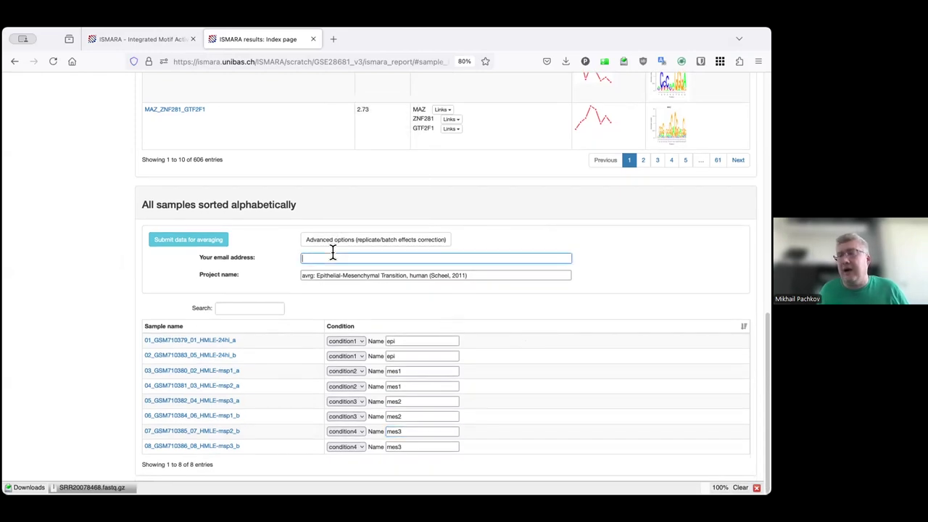
pyautogui.write('pach')
pyautogui.click(369, 269)
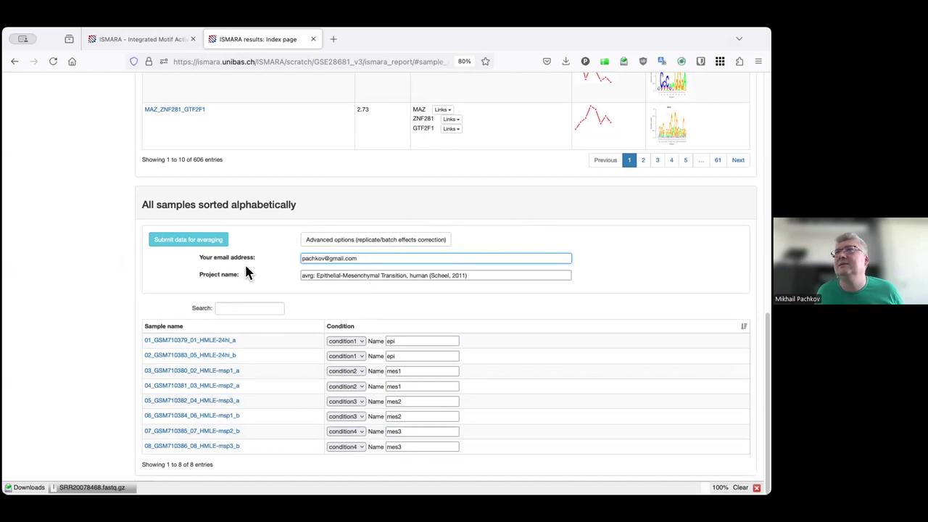
pyautogui.click(190, 240)
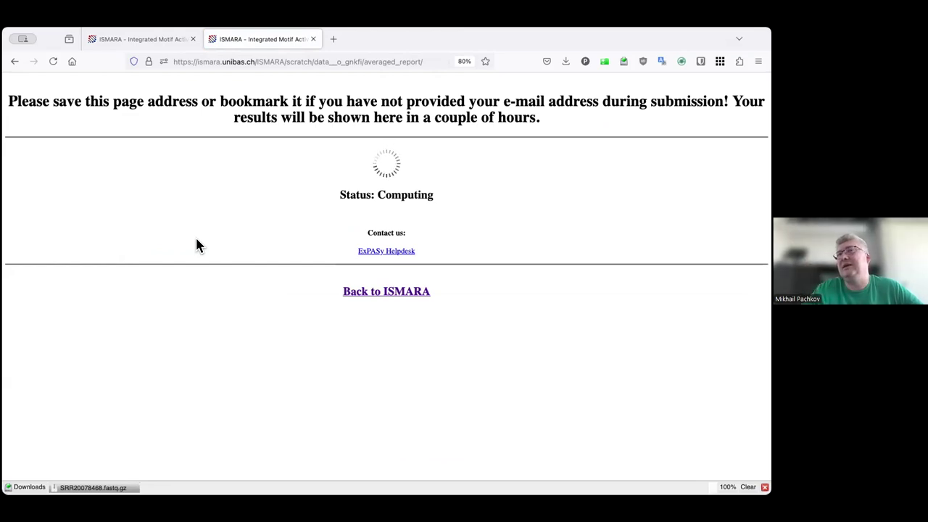
# Highlight the web address of the averaged report page and return to the first ISMARA page.
pyautogui.click(430, 61)
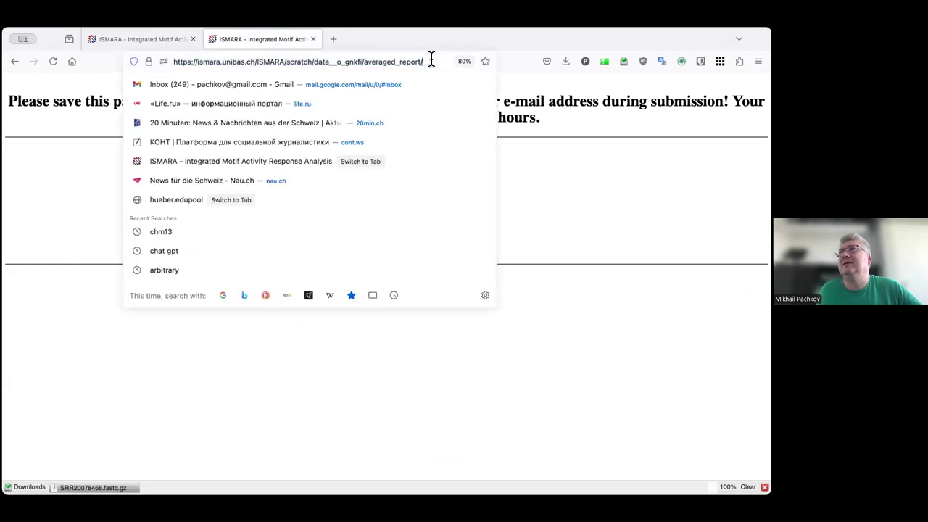
pyautogui.click(431, 61)
pyautogui.click(540, 215)
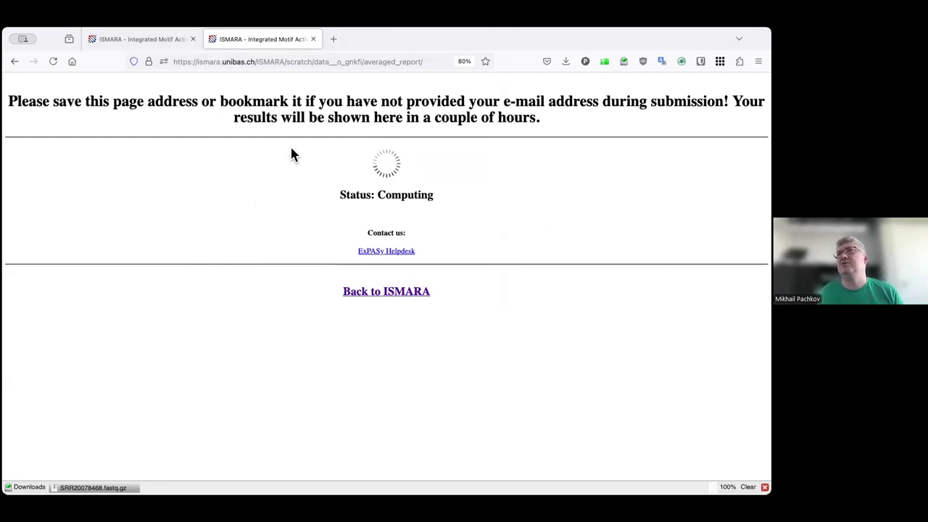
pyautogui.moveTo(153, 44)
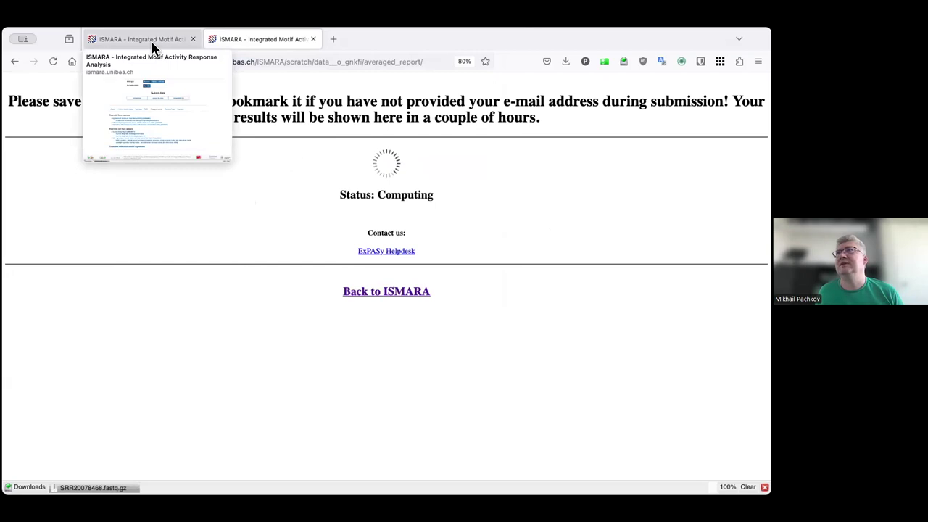
pyautogui.click(152, 44)
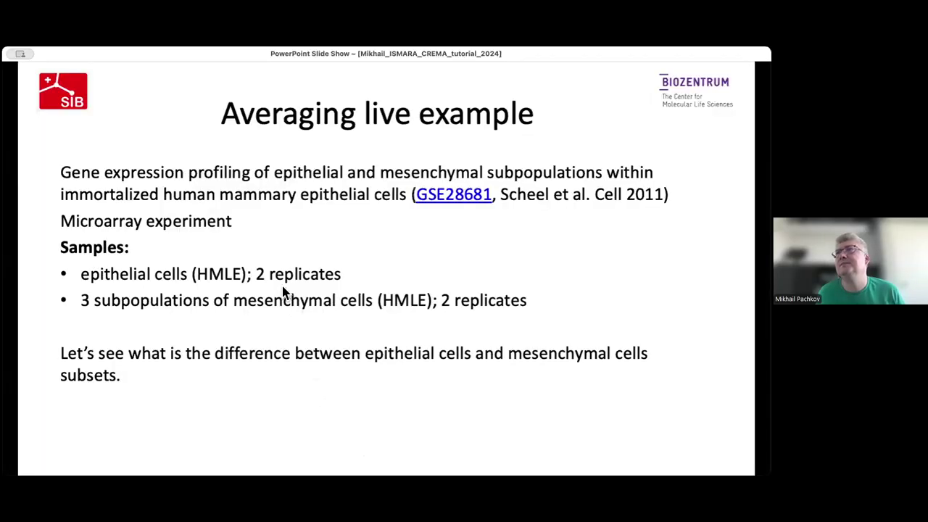
pyautogui.click(269, 286)
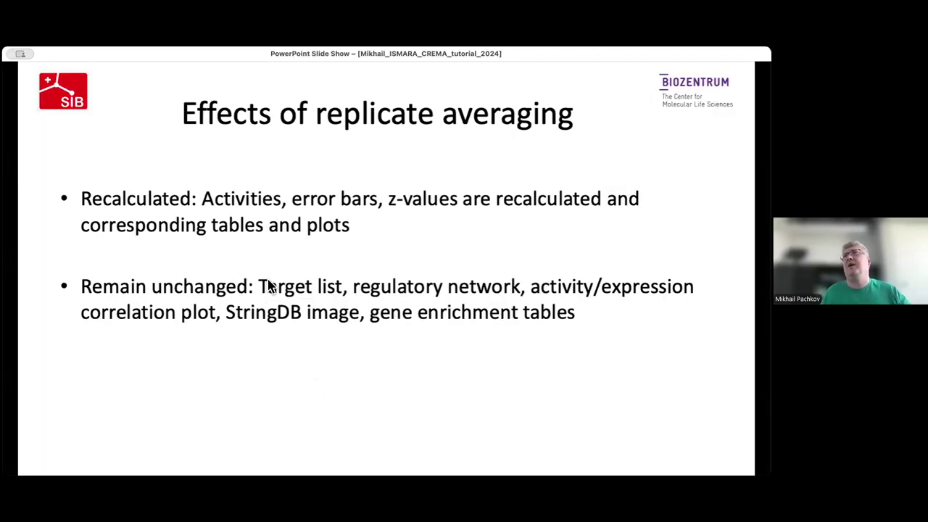
pyautogui.click(268, 287)
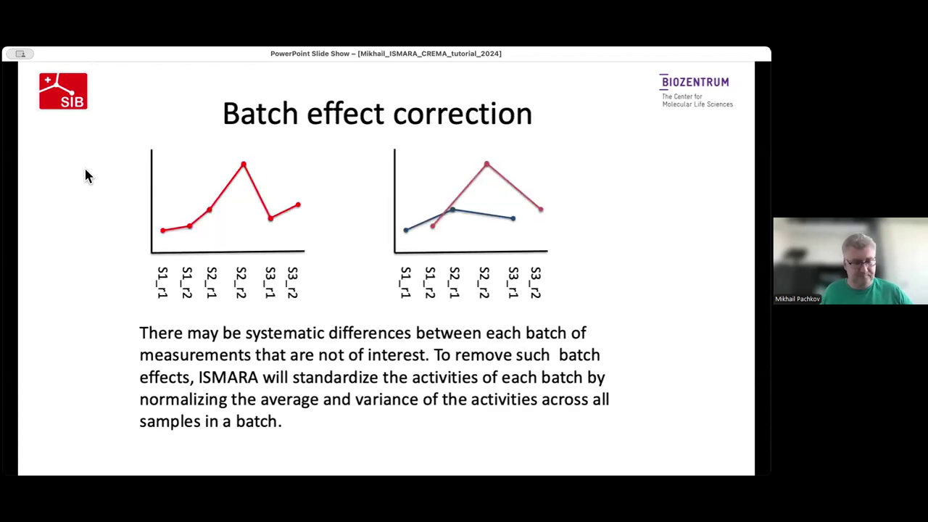
pyautogui.press('Right')
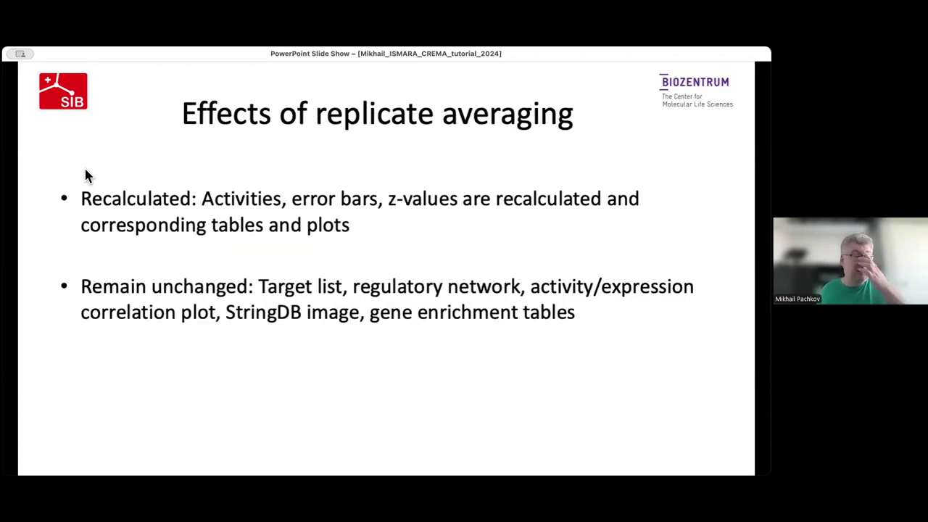
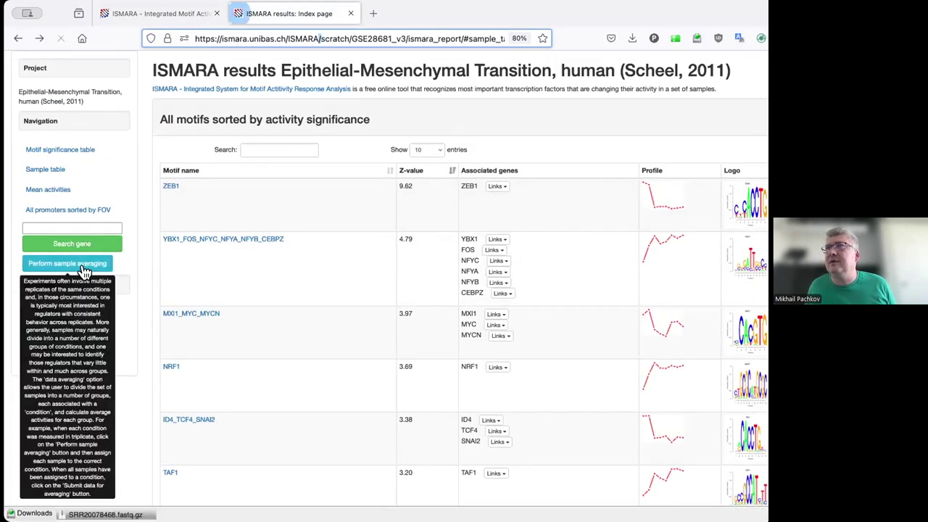
# In the sample averaging form, enter the submitter's email address and enable the advanced replicate/batch effects correction options.
pyautogui.click(83, 271)
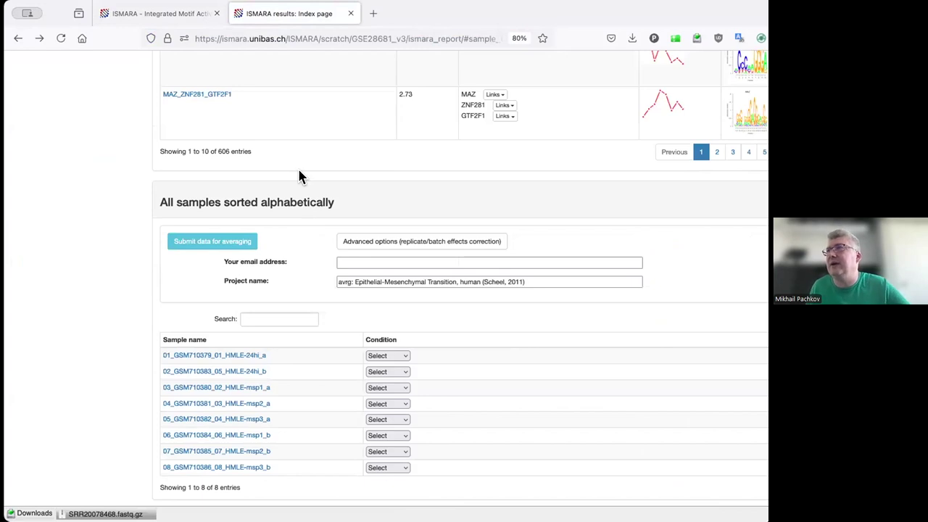
pyautogui.click(351, 261)
pyautogui.write('pa')
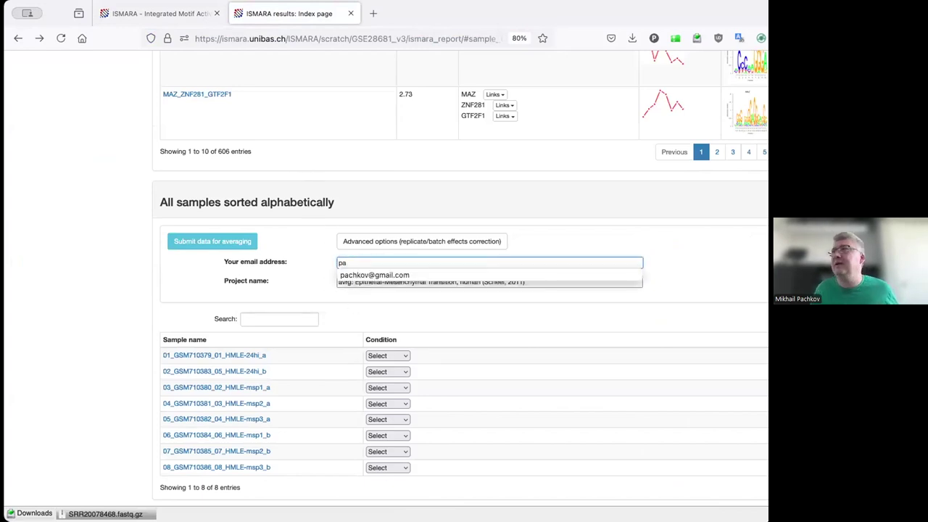
pyautogui.click(443, 275)
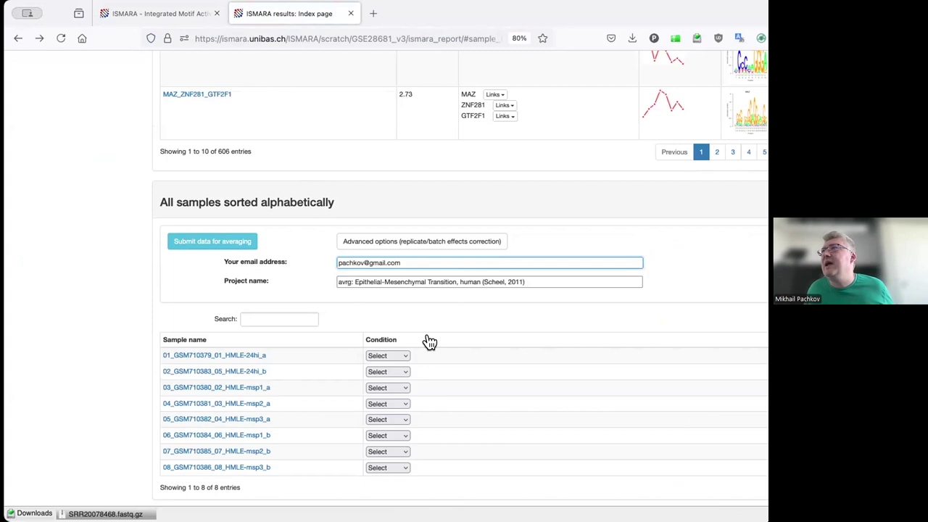
pyautogui.click(414, 248)
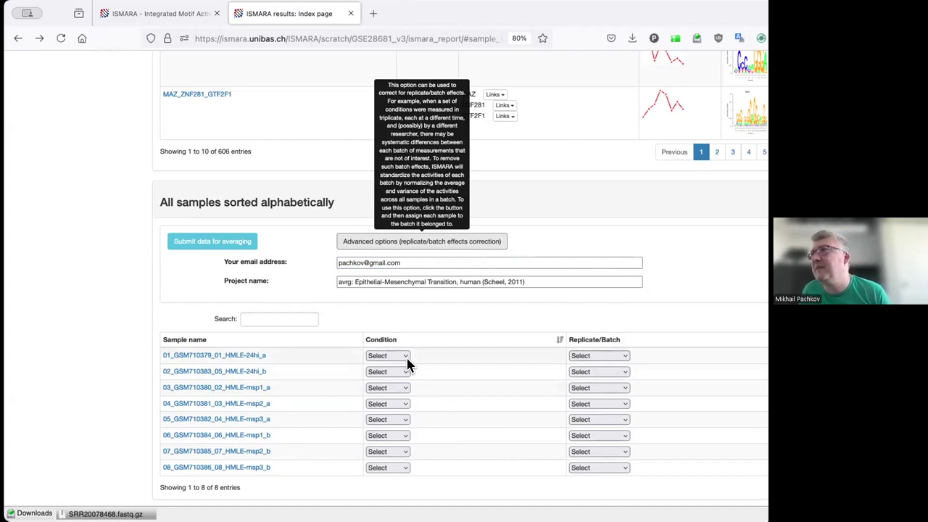
# Assign samples 01 and 02 in the sample table to condition1, and samples 03 and 04 to condition2.
pyautogui.click(386, 356)
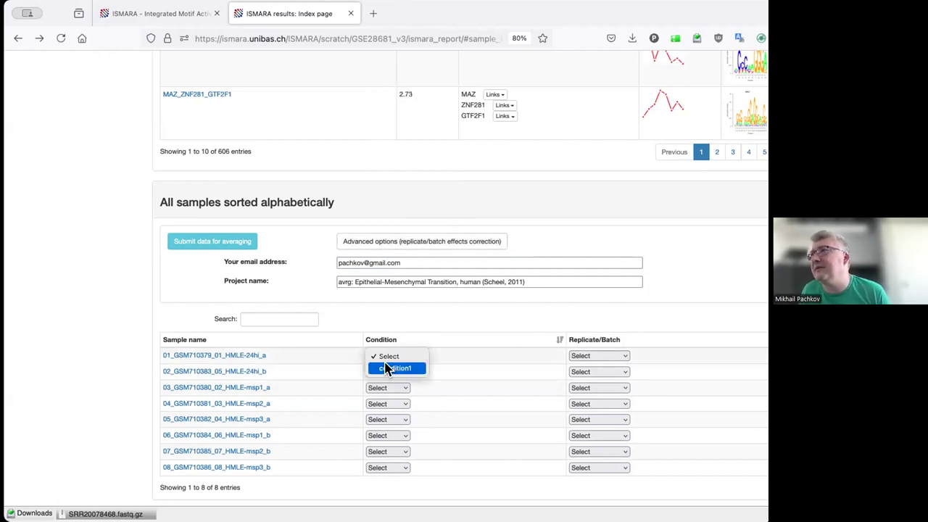
pyautogui.click(391, 368)
pyautogui.click(386, 372)
pyautogui.click(395, 385)
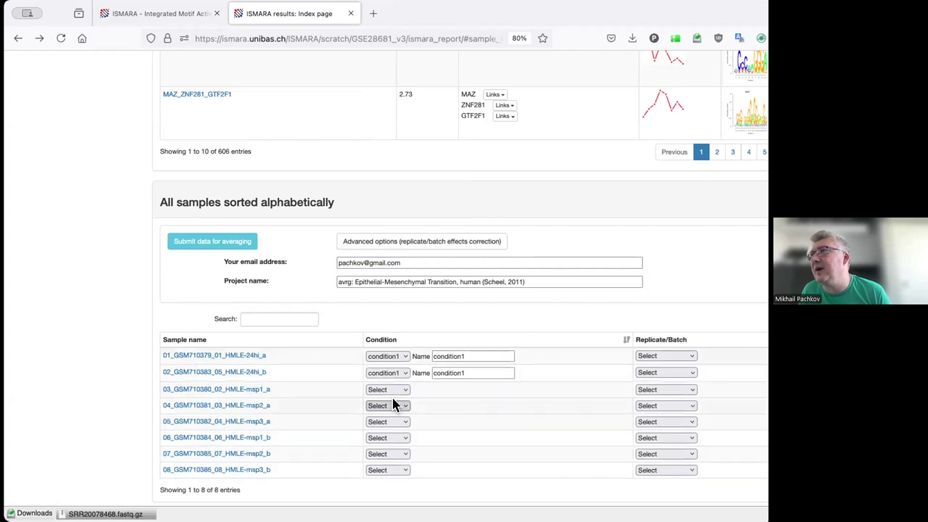
pyautogui.click(390, 389)
pyautogui.click(395, 414)
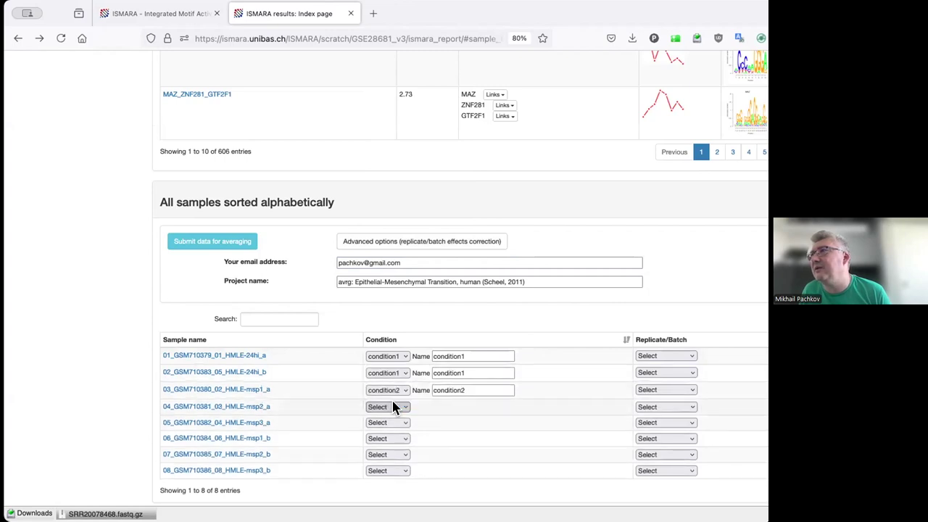
pyautogui.click(390, 406)
pyautogui.click(395, 431)
# Assign samples 05 and 06 in the sample table to condition3, and samples 07 and 08 to condition4.
pyautogui.click(392, 422)
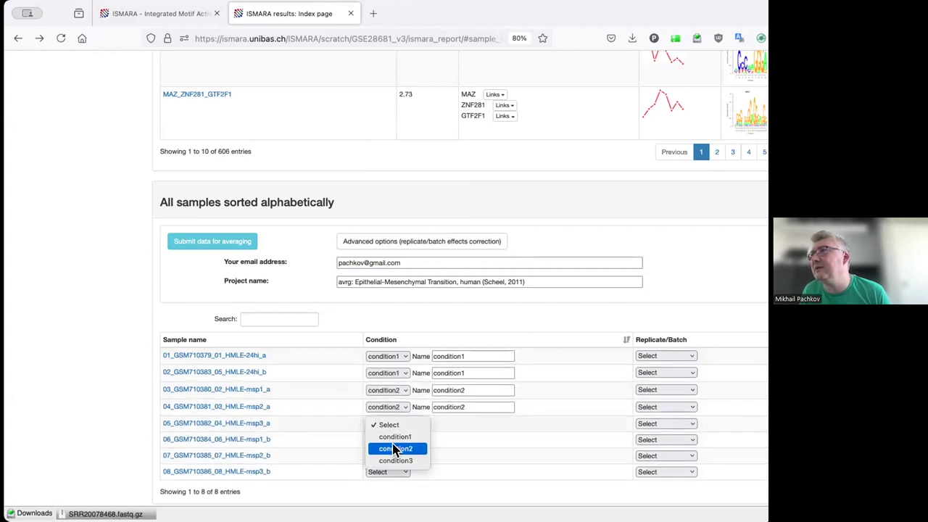
pyautogui.click(392, 458)
pyautogui.click(392, 443)
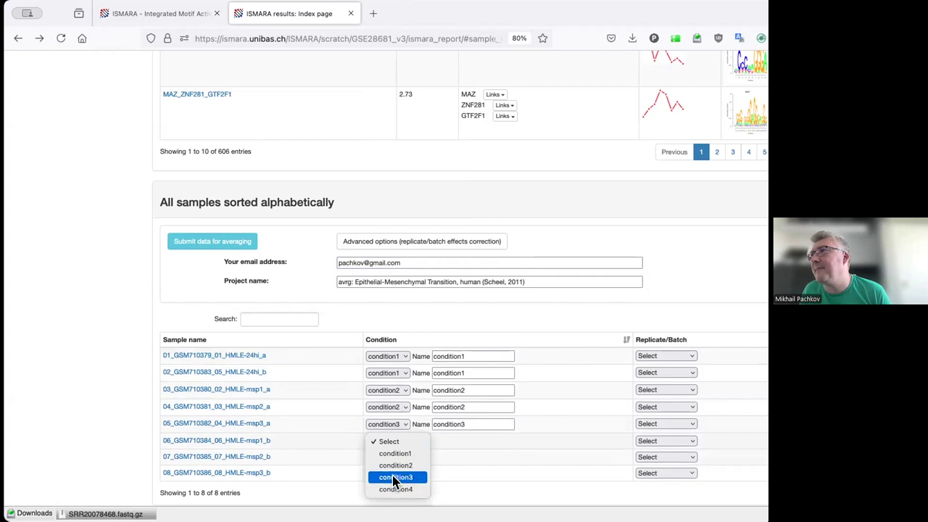
pyautogui.click(397, 475)
pyautogui.click(401, 460)
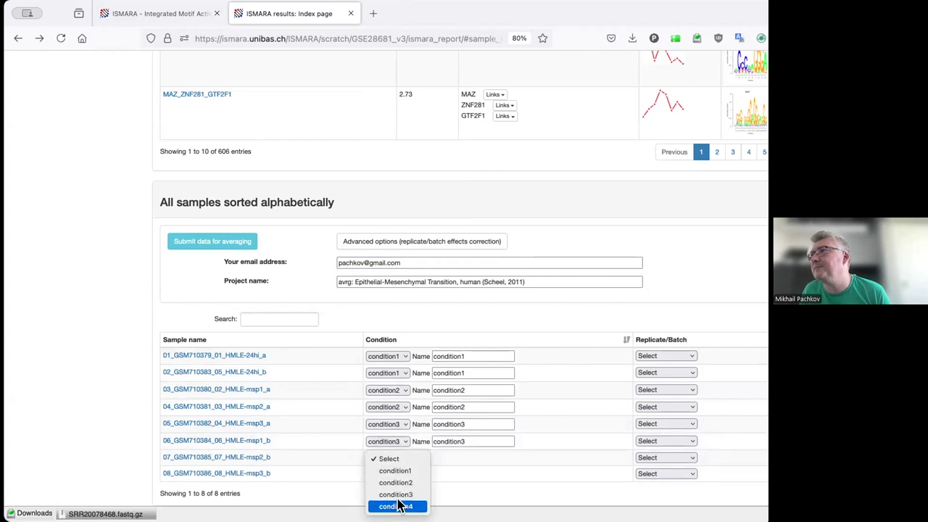
pyautogui.click(397, 506)
pyautogui.click(399, 472)
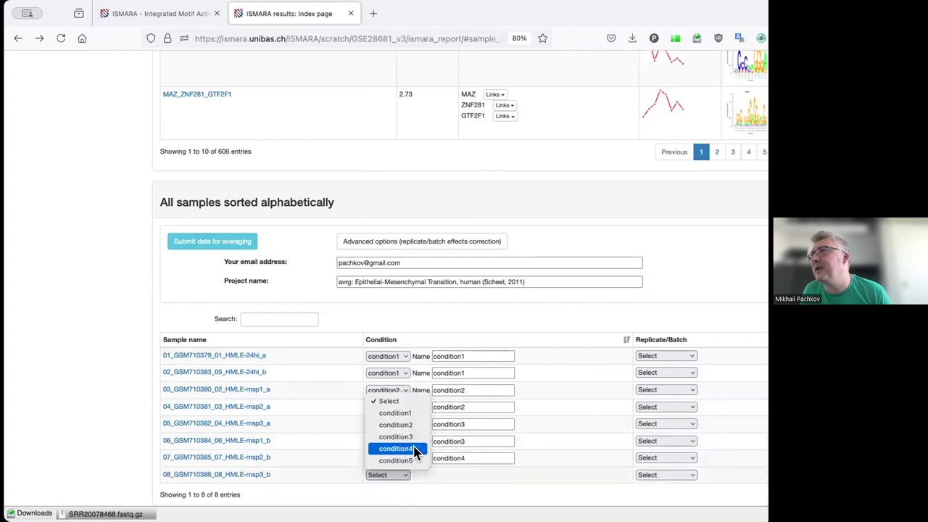
pyautogui.click(415, 451)
# Rename condition1 as epi, condition2 as mes1, condition3 as mes2 and condition4 as mes3.
pyautogui.doubleClick(479, 353)
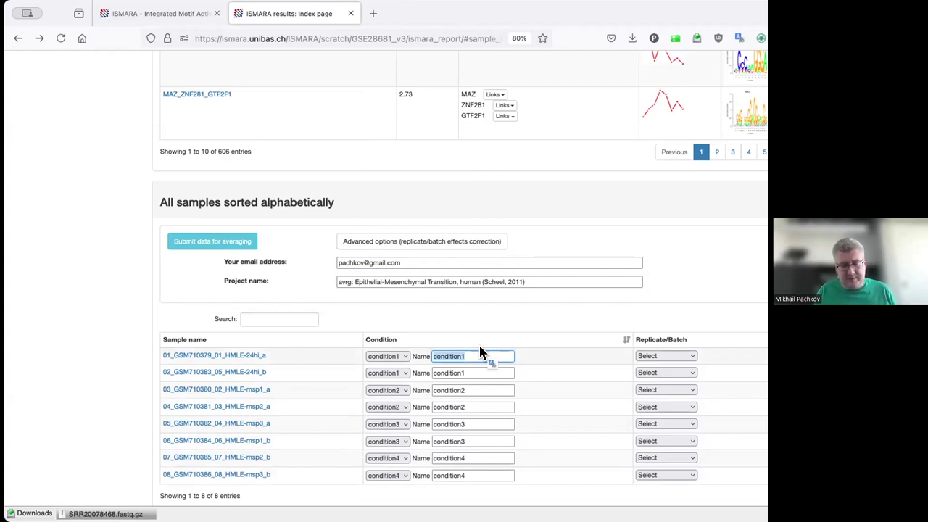
pyautogui.write('epi')
pyautogui.doubleClick(483, 388)
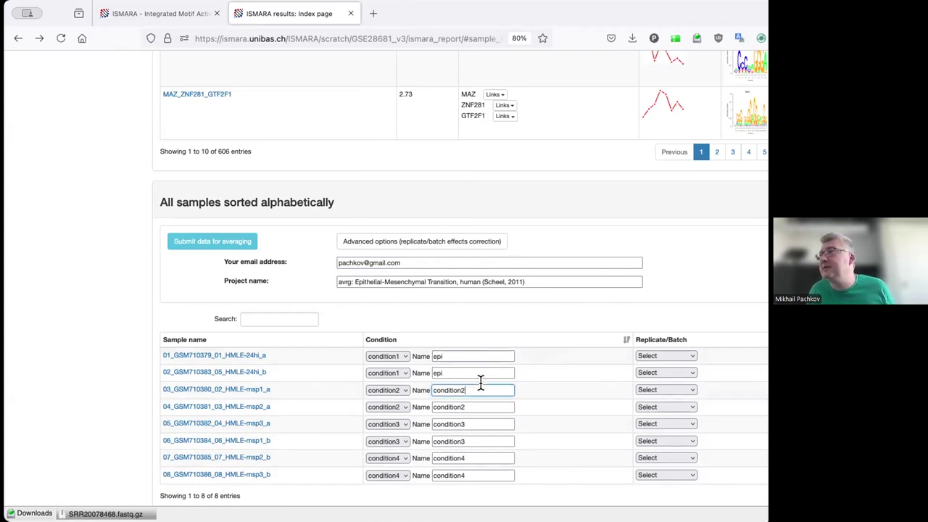
pyautogui.write('mes1')
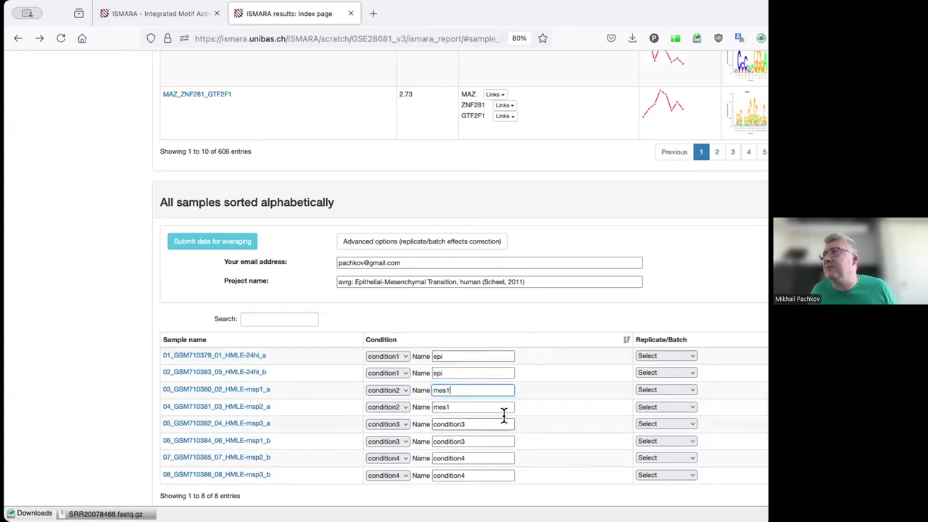
pyautogui.doubleClick(488, 422)
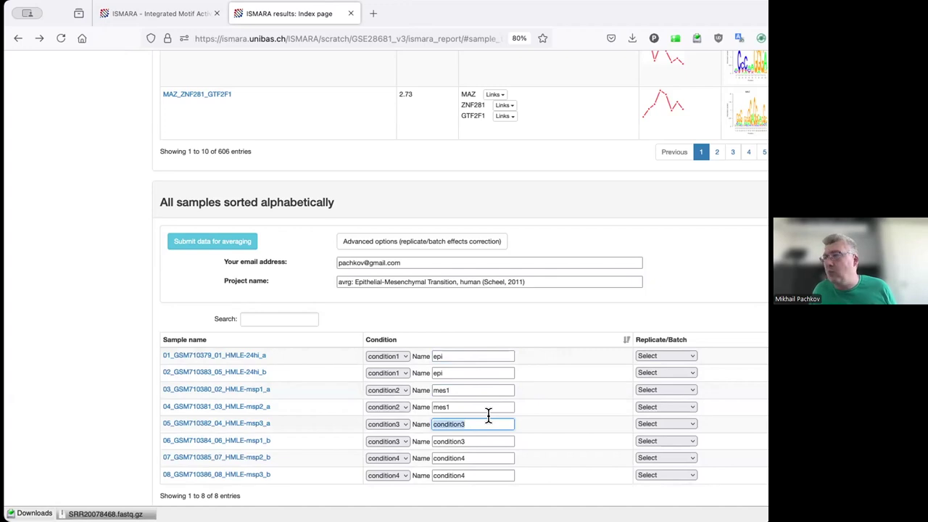
pyautogui.write('mes')
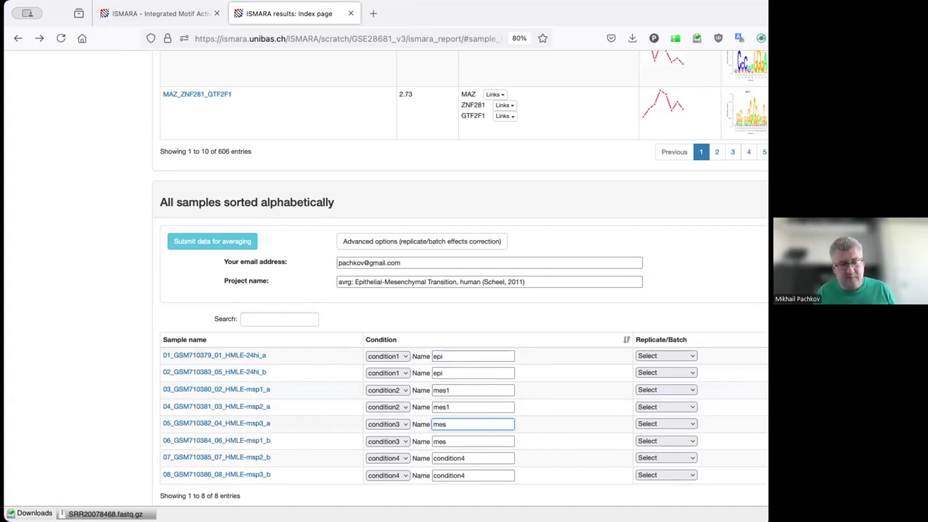
pyautogui.write('2')
pyautogui.doubleClick(490, 453)
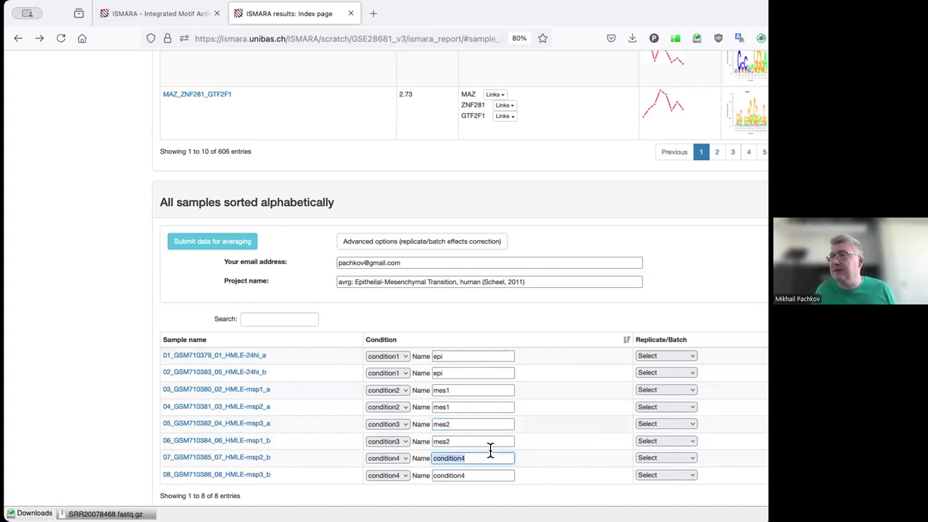
pyautogui.write('mes3')
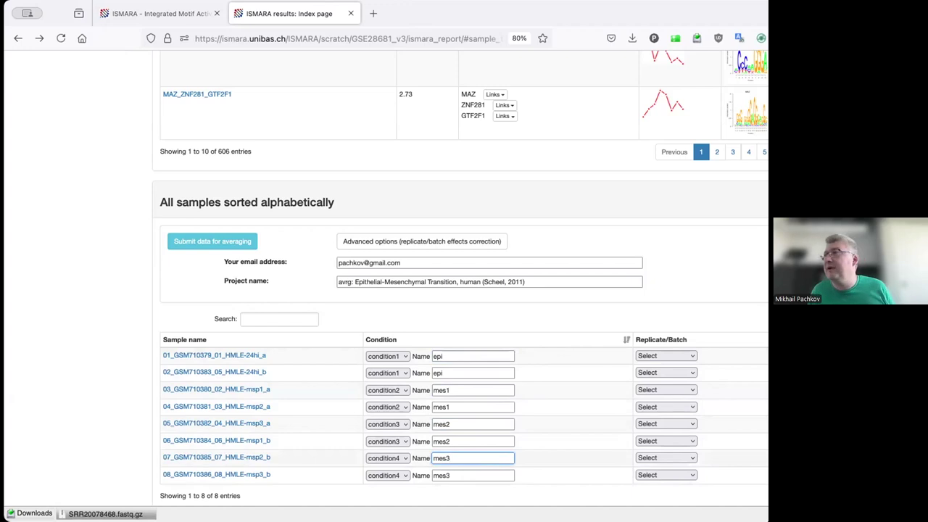
# Assign samples 01 and 02 in the sample table to replicate/batch1.
pyautogui.click(693, 356)
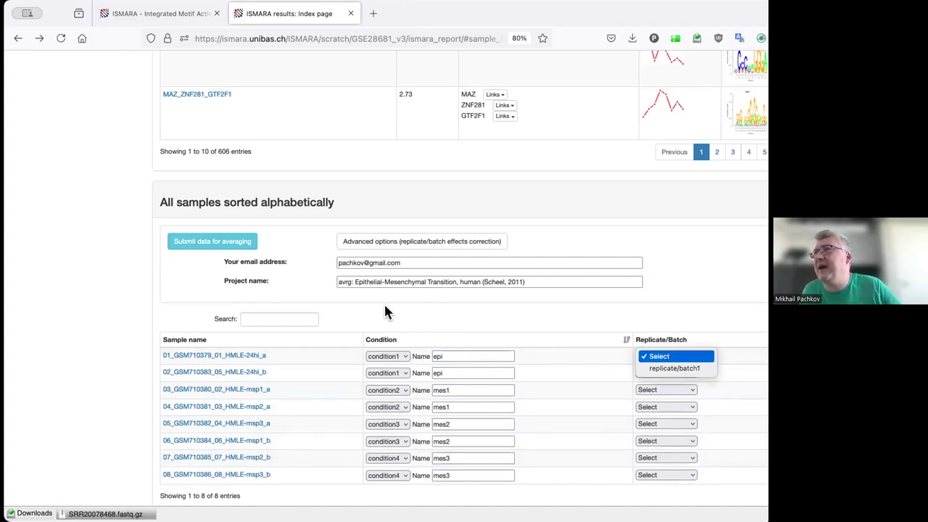
pyautogui.click(385, 307)
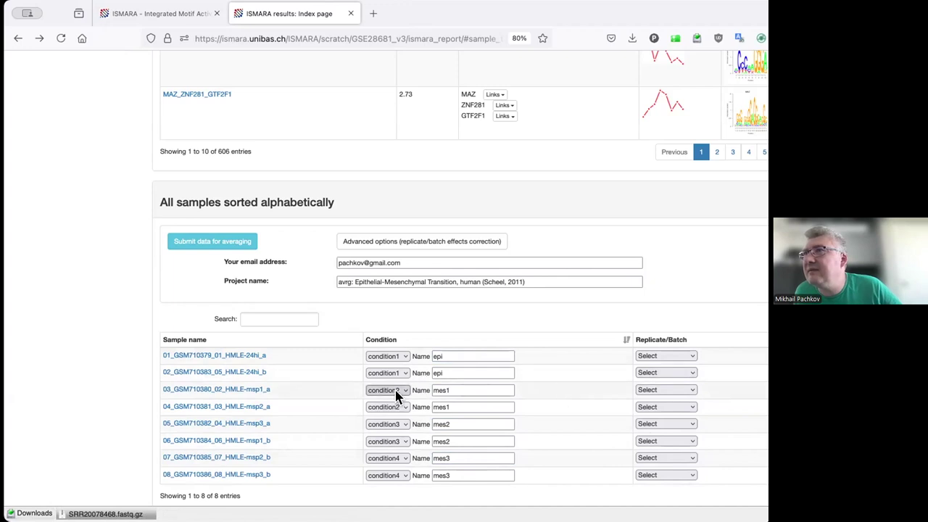
pyautogui.scroll(-1, 399, 394)
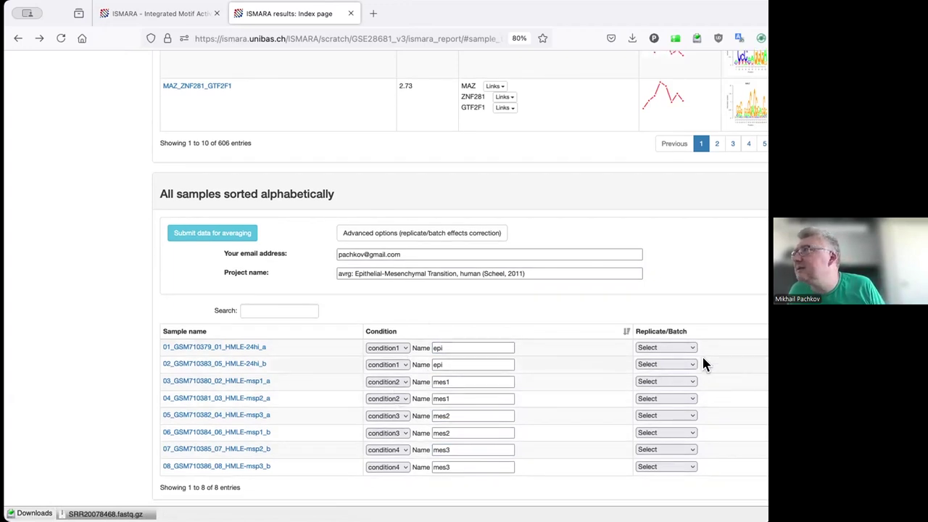
pyautogui.click(681, 347)
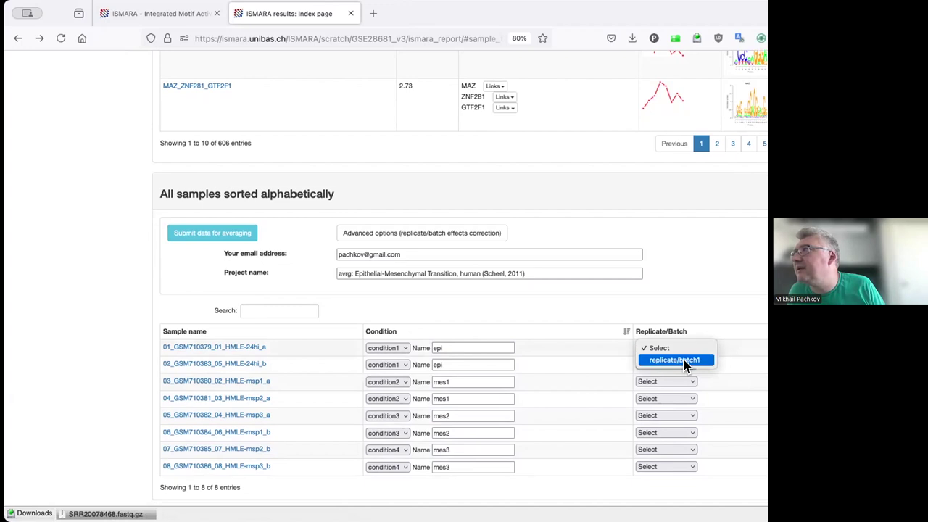
pyautogui.click(681, 360)
pyautogui.click(689, 364)
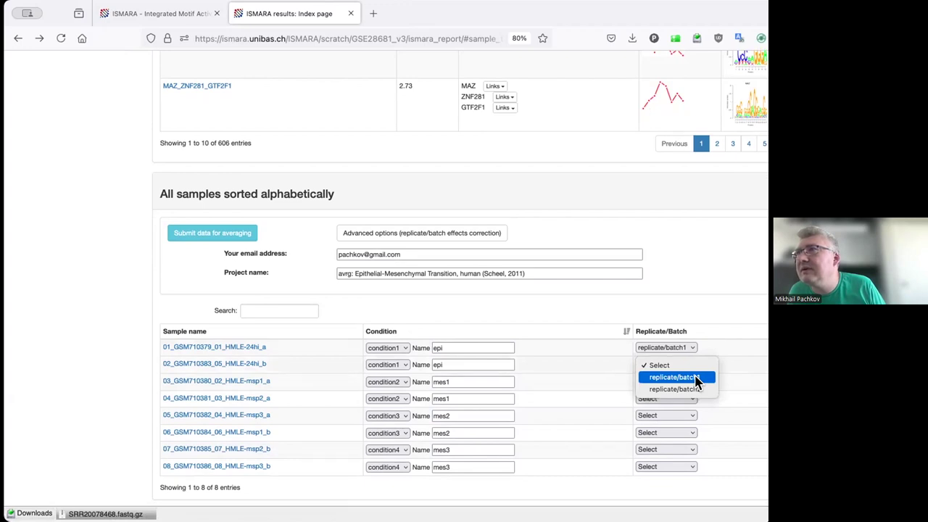
pyautogui.click(694, 377)
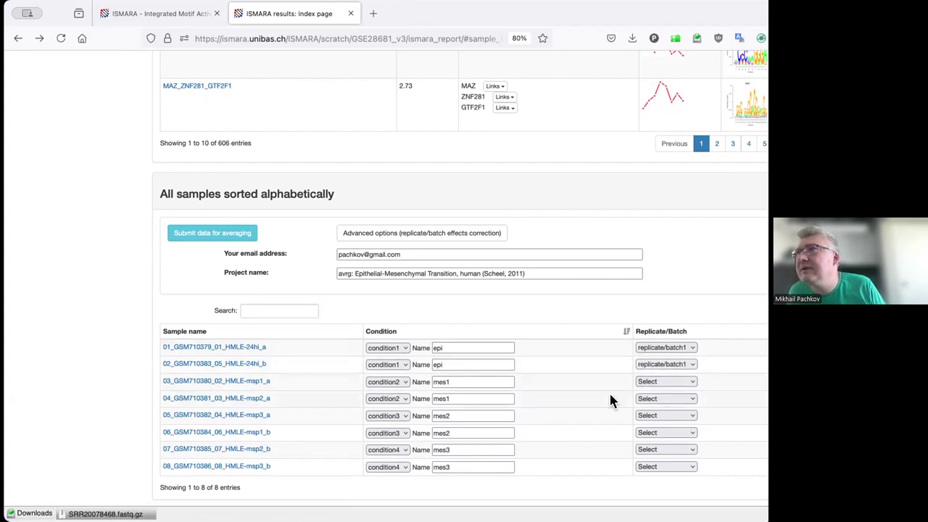
pyautogui.click(693, 382)
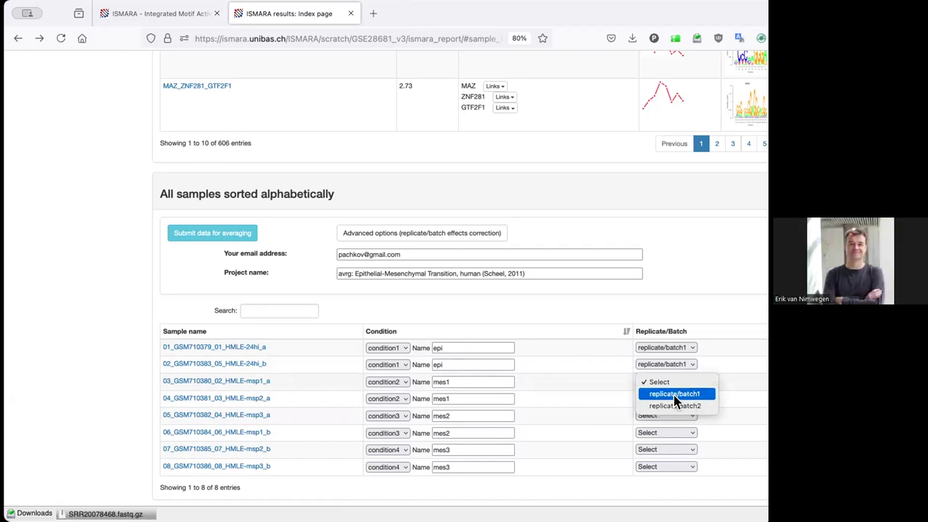
pyautogui.click(308, 393)
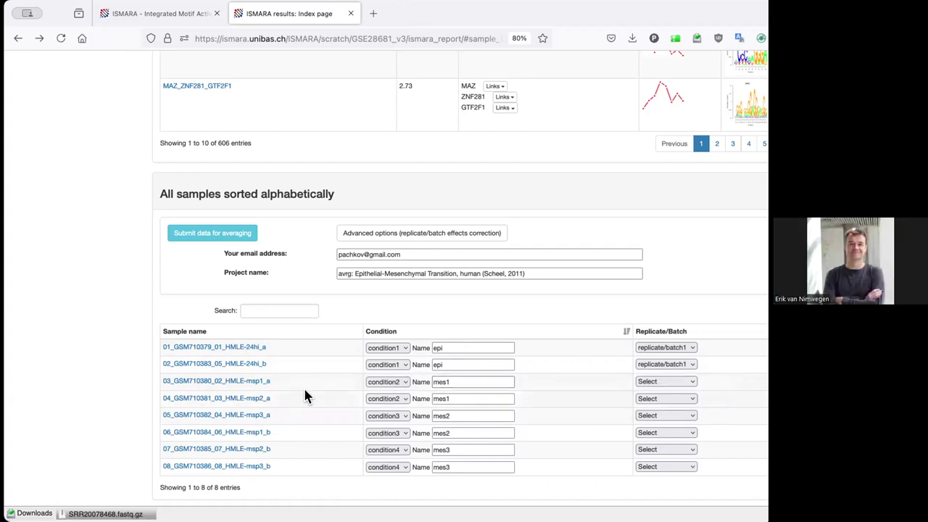
# Regroup the samples by condition: 04 to condition3, 05 to condition4, 06 to condition2 and 07 to condition3.
pyautogui.click(378, 399)
pyautogui.click(385, 412)
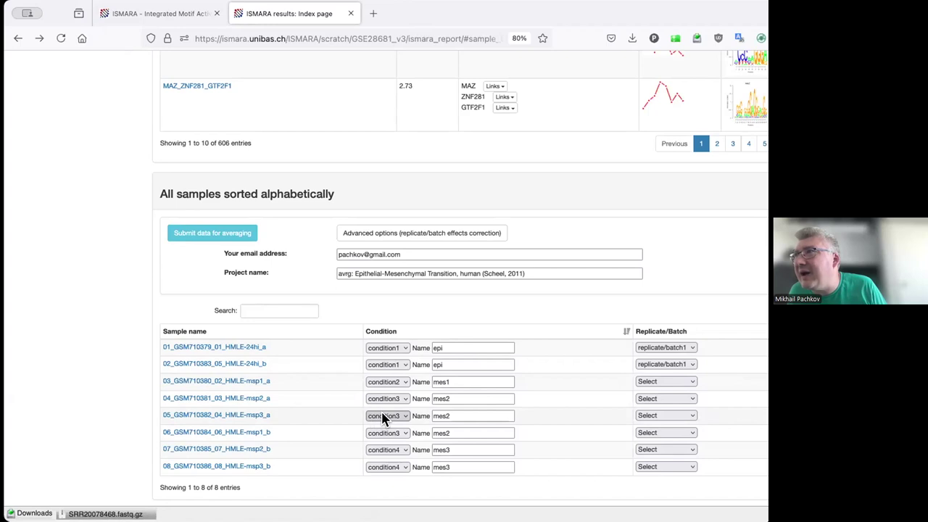
pyautogui.click(381, 416)
pyautogui.click(392, 429)
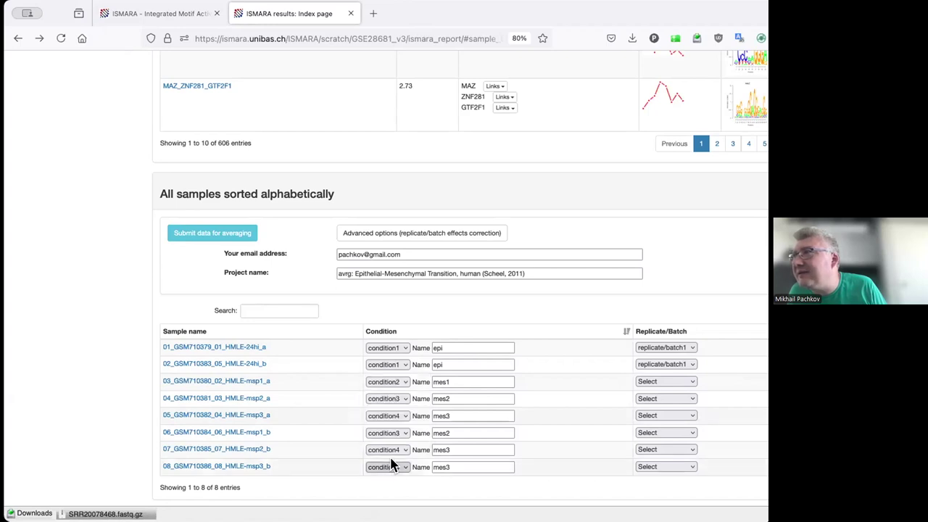
pyautogui.click(394, 434)
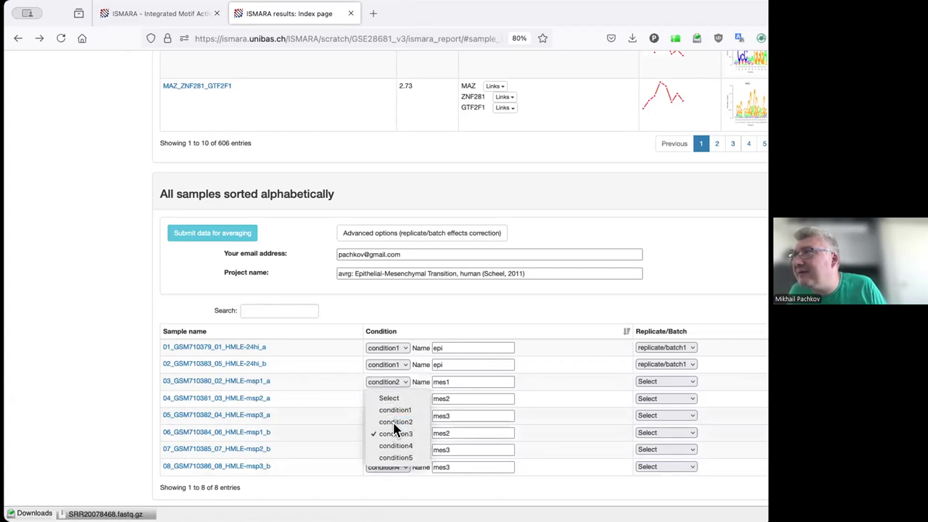
pyautogui.click(397, 422)
pyautogui.click(397, 450)
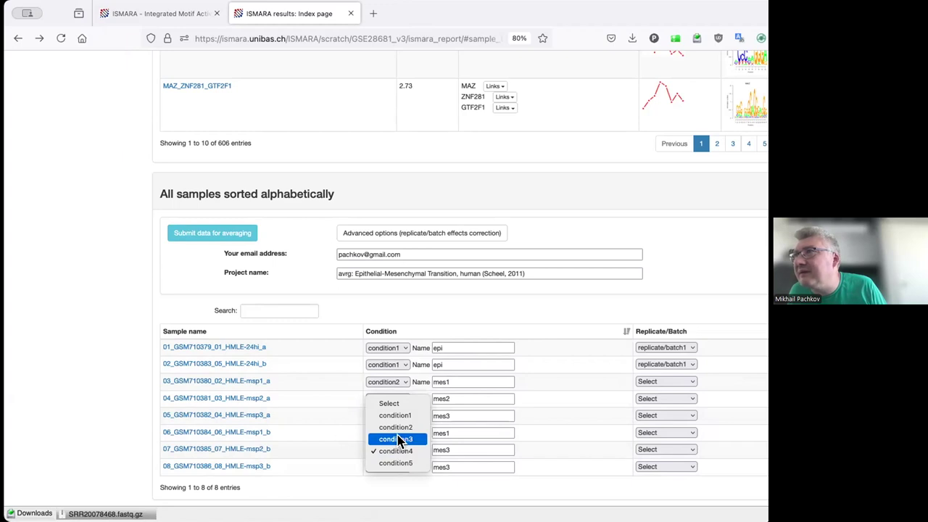
pyautogui.click(398, 439)
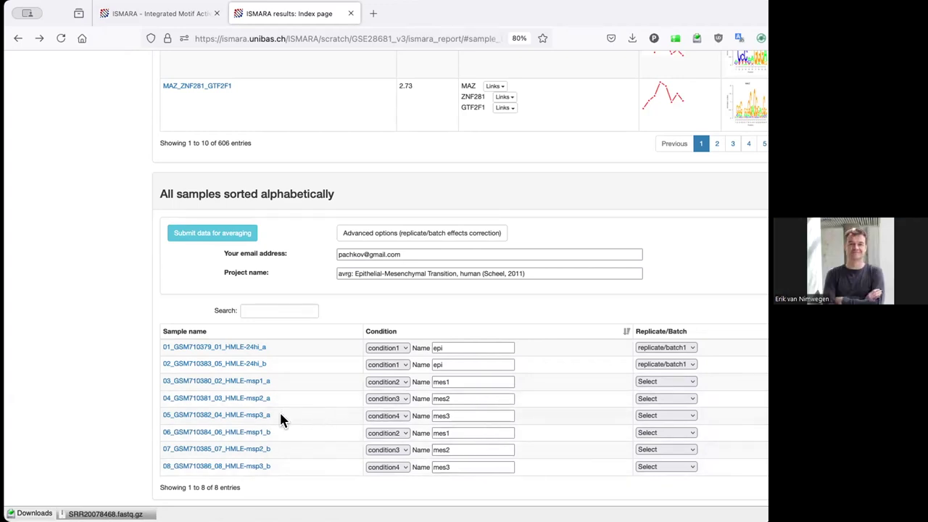
# Set sample 02 to replicate/batch2 and samples 03, 04 and 05 to replicate/batch1.
pyautogui.click(669, 364)
pyautogui.click(671, 374)
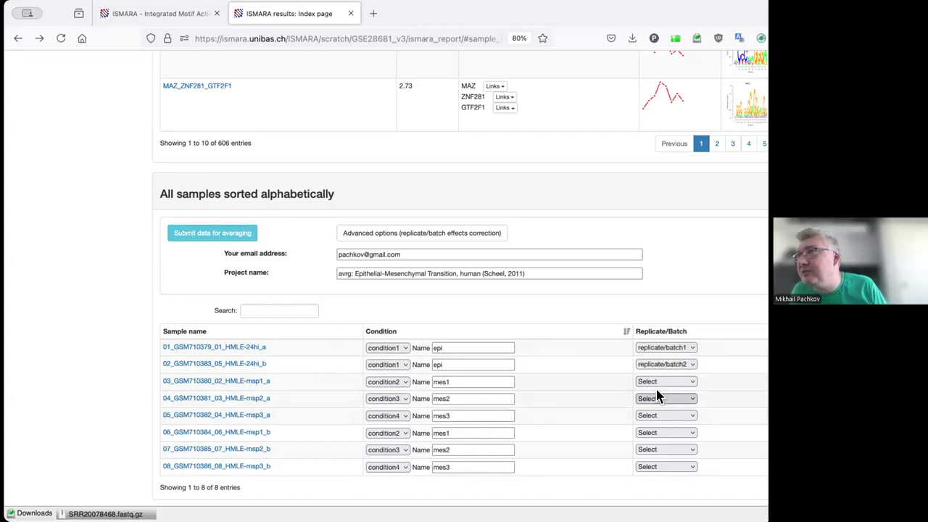
pyautogui.click(665, 381)
pyautogui.click(673, 394)
pyautogui.click(662, 398)
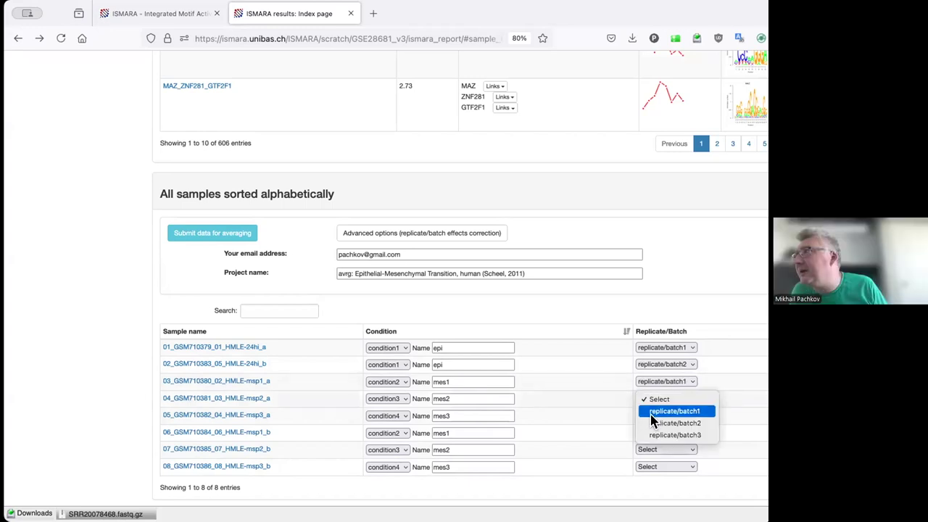
pyautogui.click(651, 416)
pyautogui.click(653, 416)
pyautogui.click(655, 428)
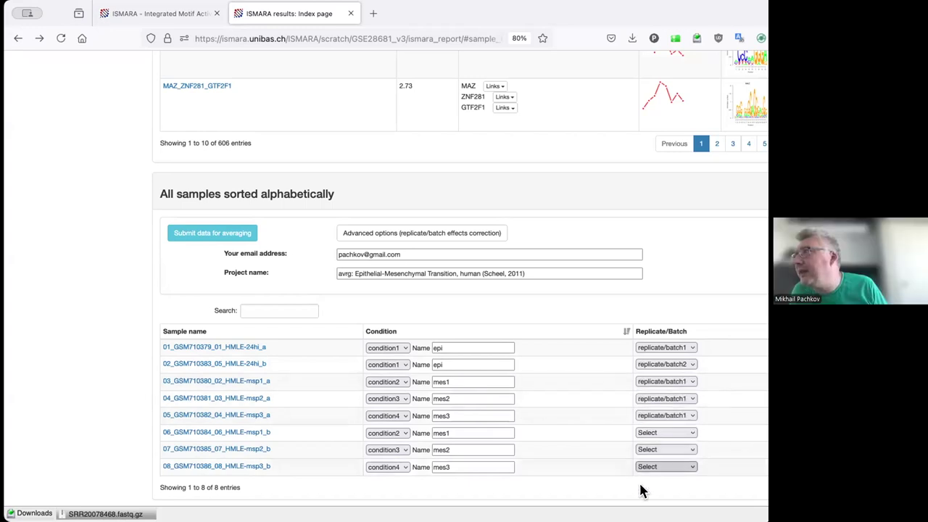
# Set samples 06, 07 and 08 to replicate/batch2 and submit the data for averaging.
pyautogui.click(668, 432)
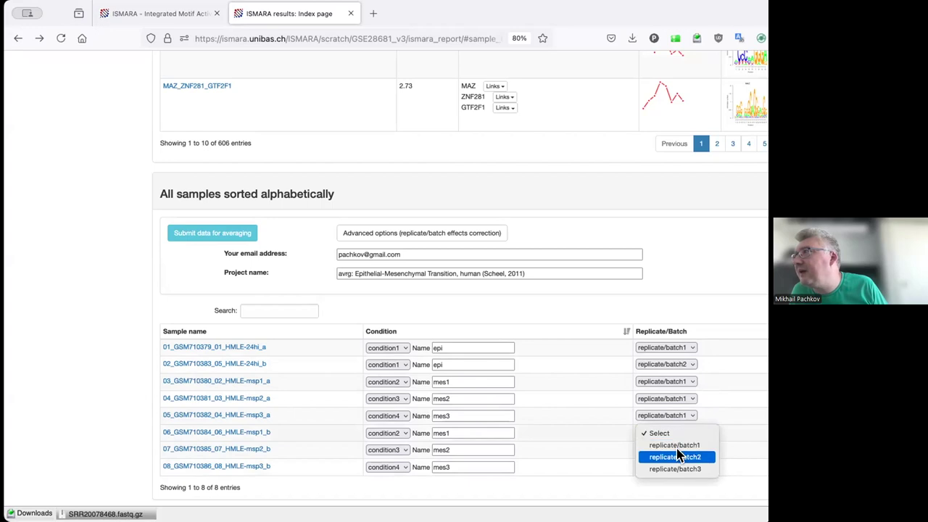
pyautogui.click(676, 456)
pyautogui.click(677, 449)
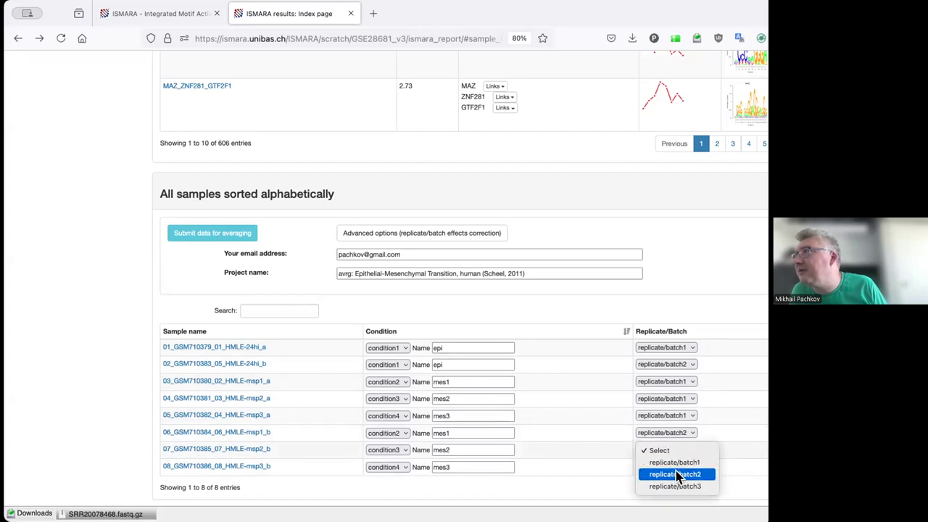
pyautogui.click(677, 473)
pyautogui.click(677, 467)
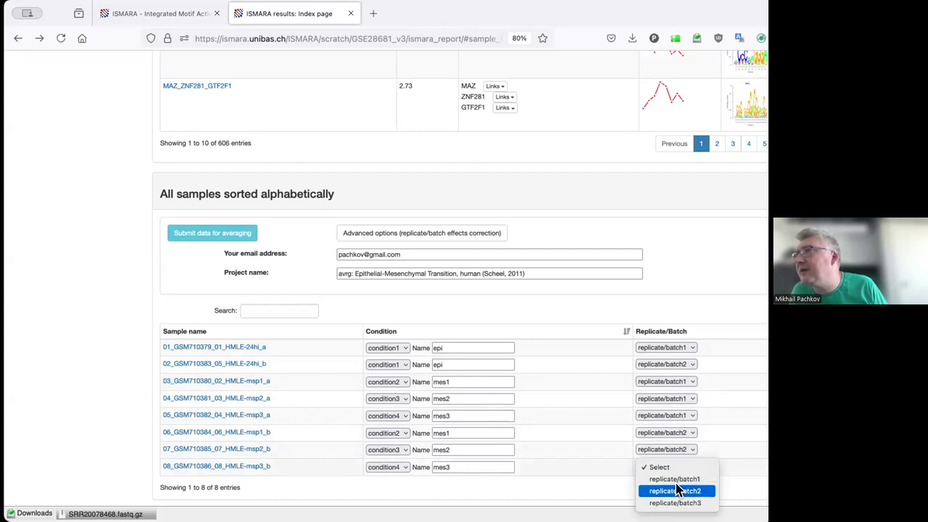
pyautogui.click(678, 491)
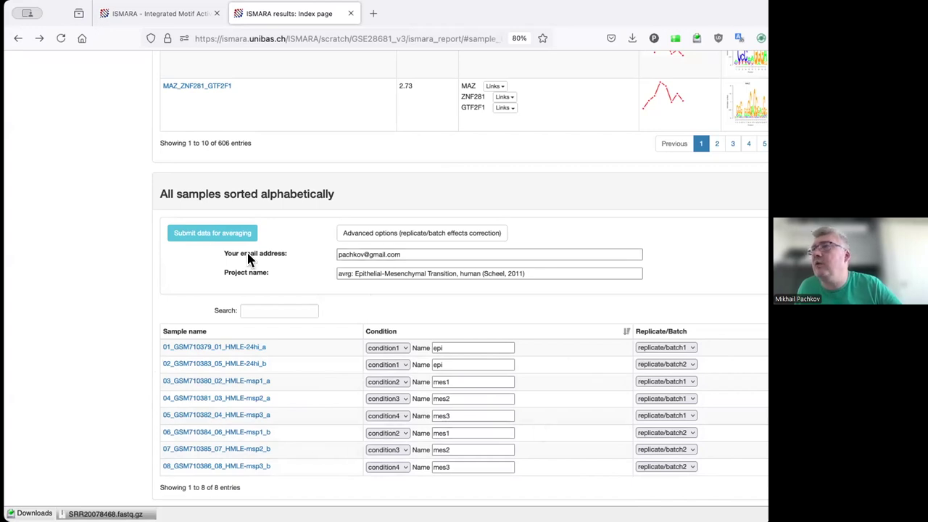
pyautogui.moveTo(190, 234)
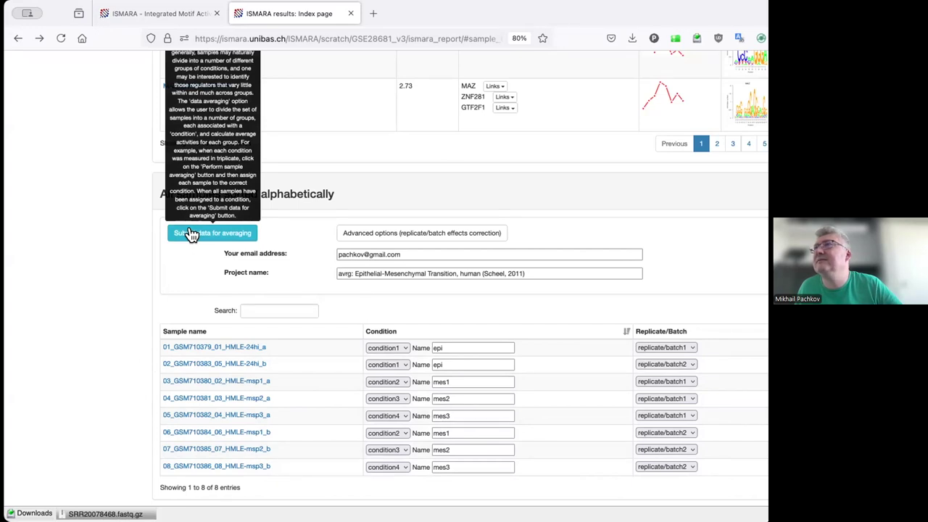
pyautogui.click(190, 233)
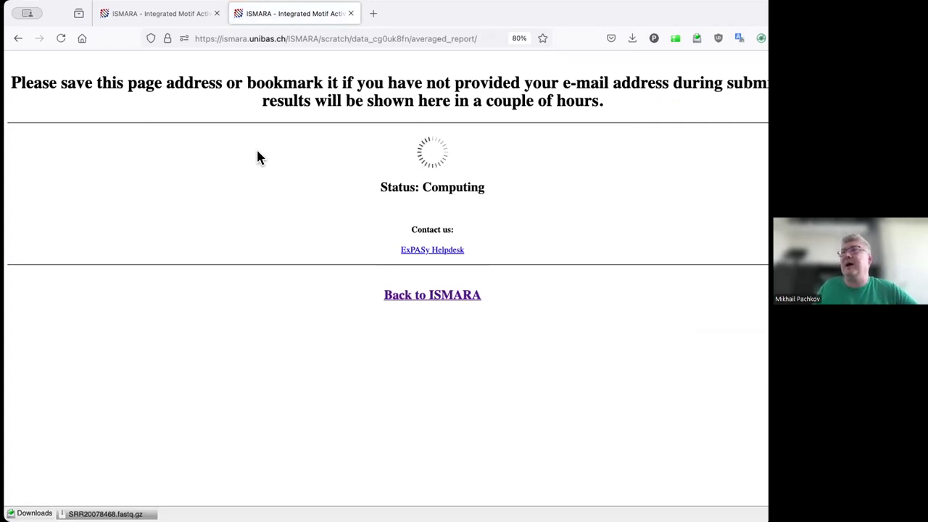
# Return to the Epithelial-Mesenchymal Transition results page and review the table of motifs sorted by activity significance.
pyautogui.click(18, 39)
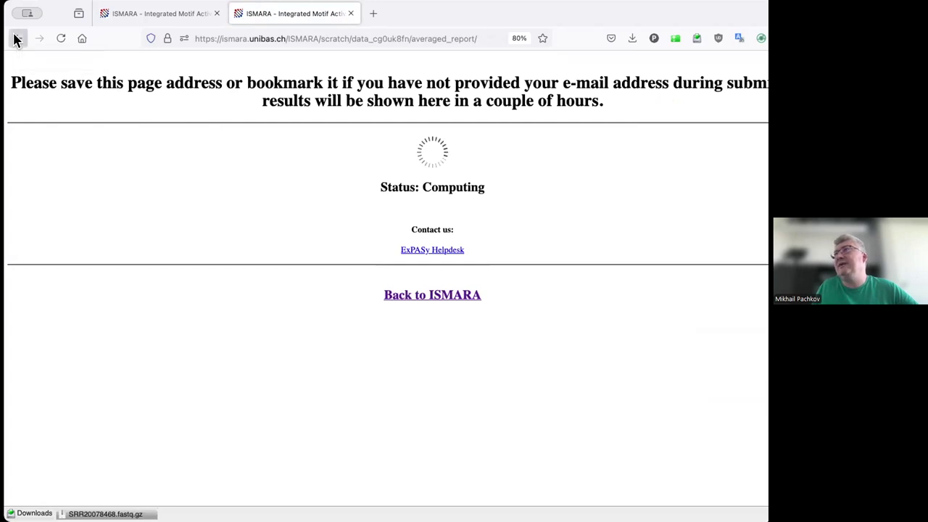
pyautogui.scroll(3, 240, 238)
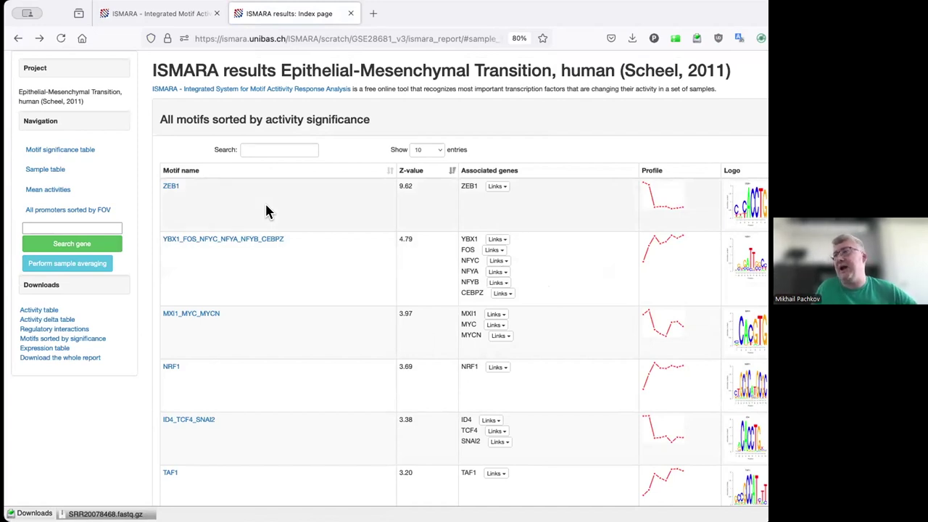
pyautogui.scroll(-1, 156, 274)
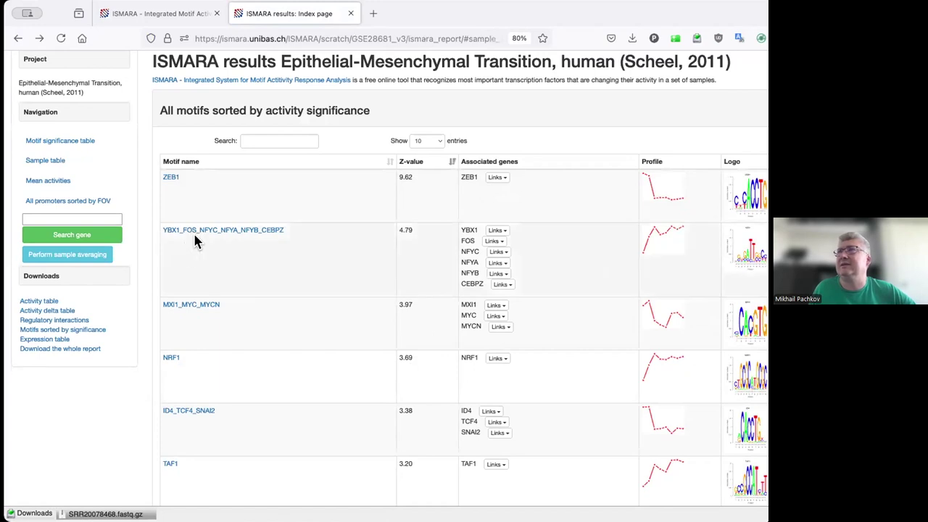
pyautogui.scroll(1, 181, 261)
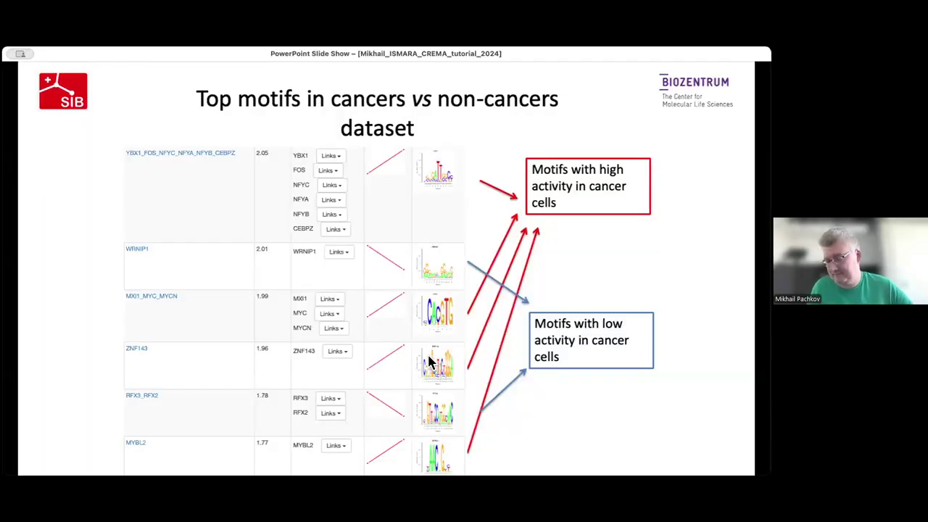
pyautogui.press('Left')
pyautogui.press('Left')
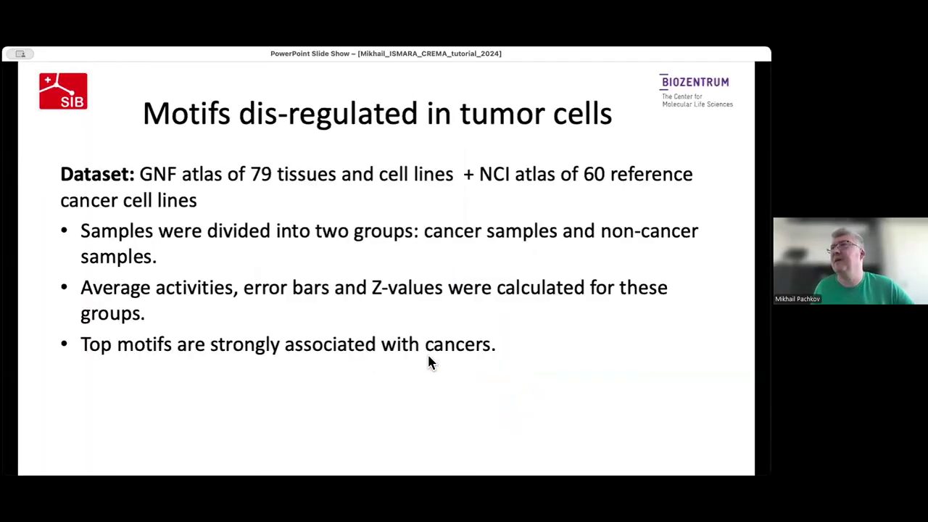